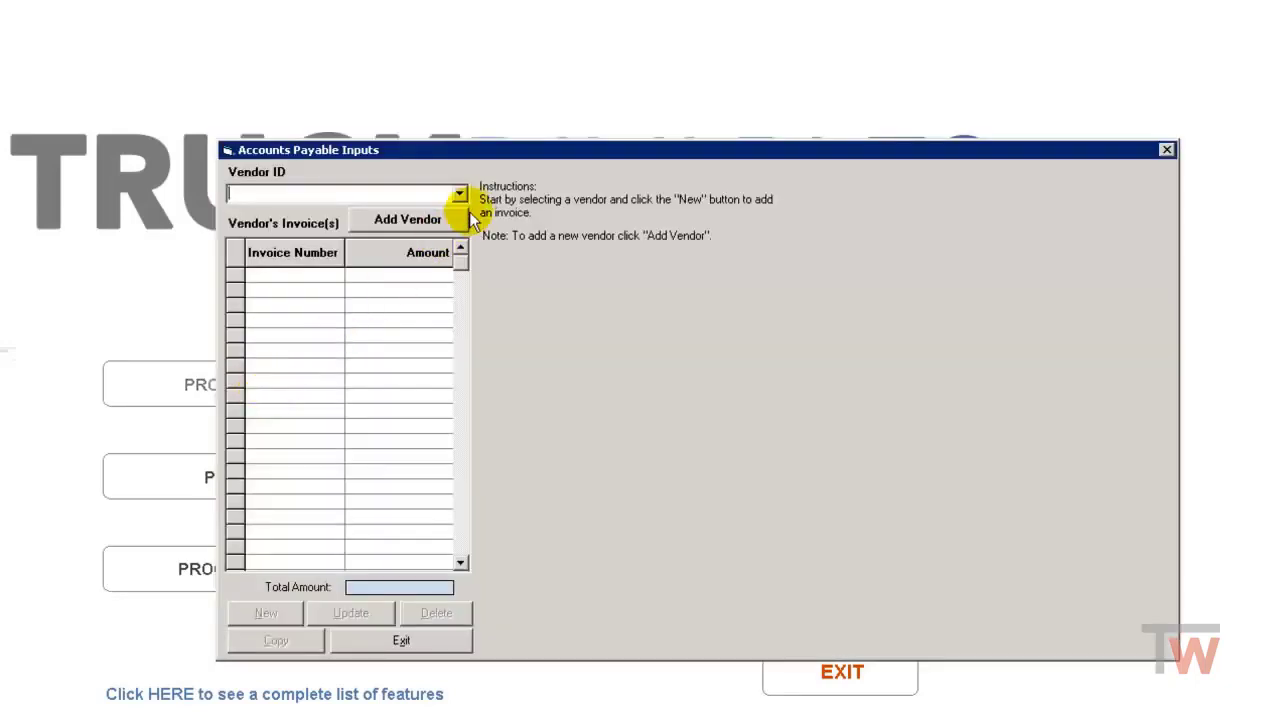
Create a new invoice for vendor BIGTIRES with invoice number KUY365412 and invoice date 08/20/2018.
{"action": "left_click", "coordinate": [458, 193]}
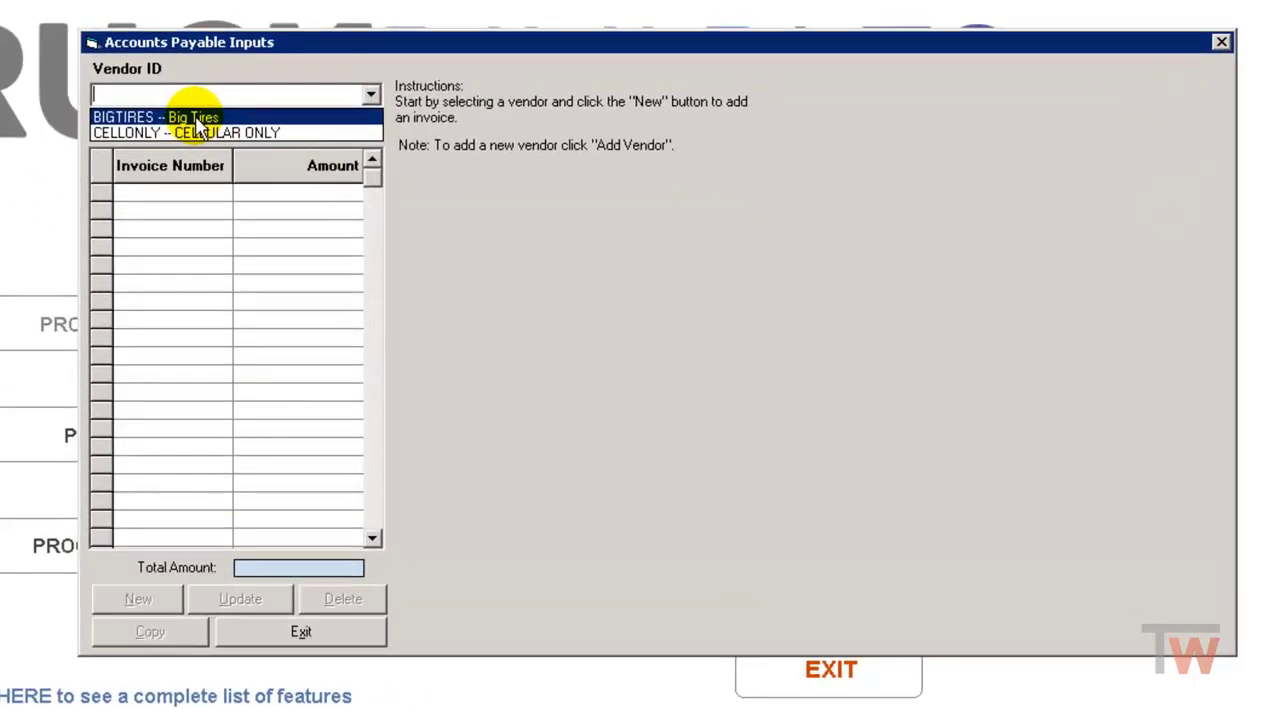
{"action": "left_click", "coordinate": [137, 120]}
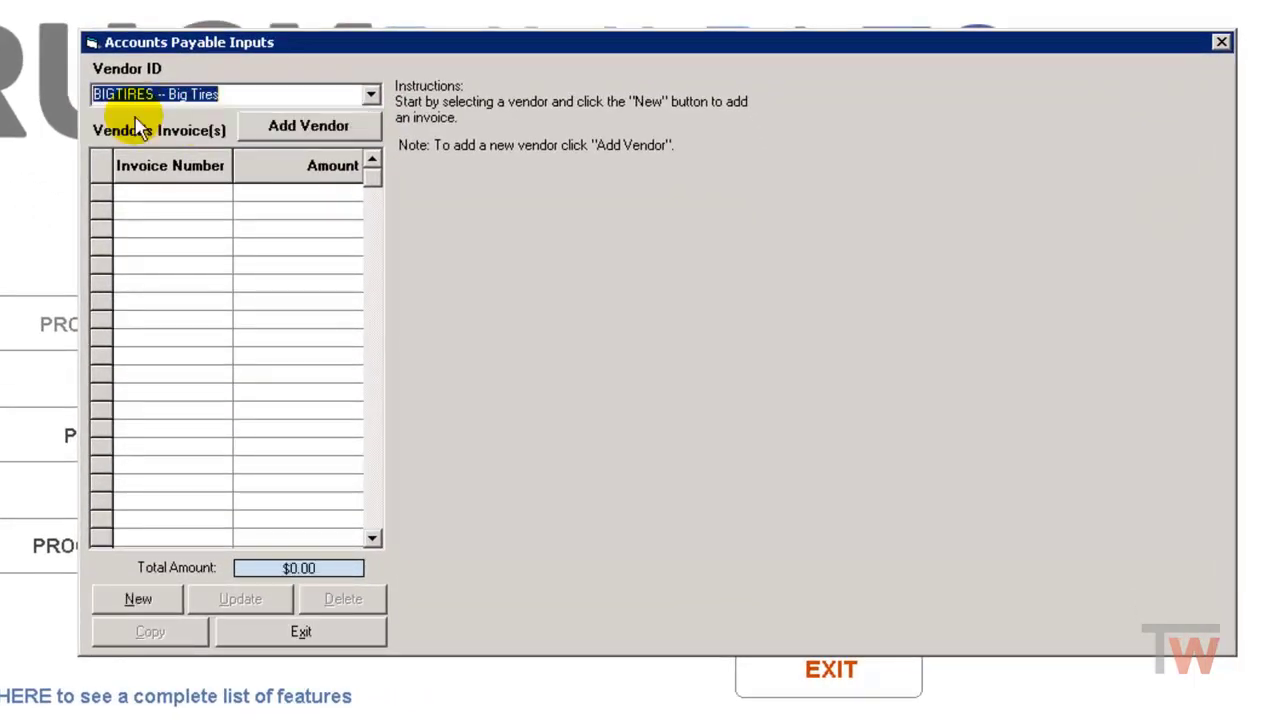
{"action": "left_click", "coordinate": [140, 600]}
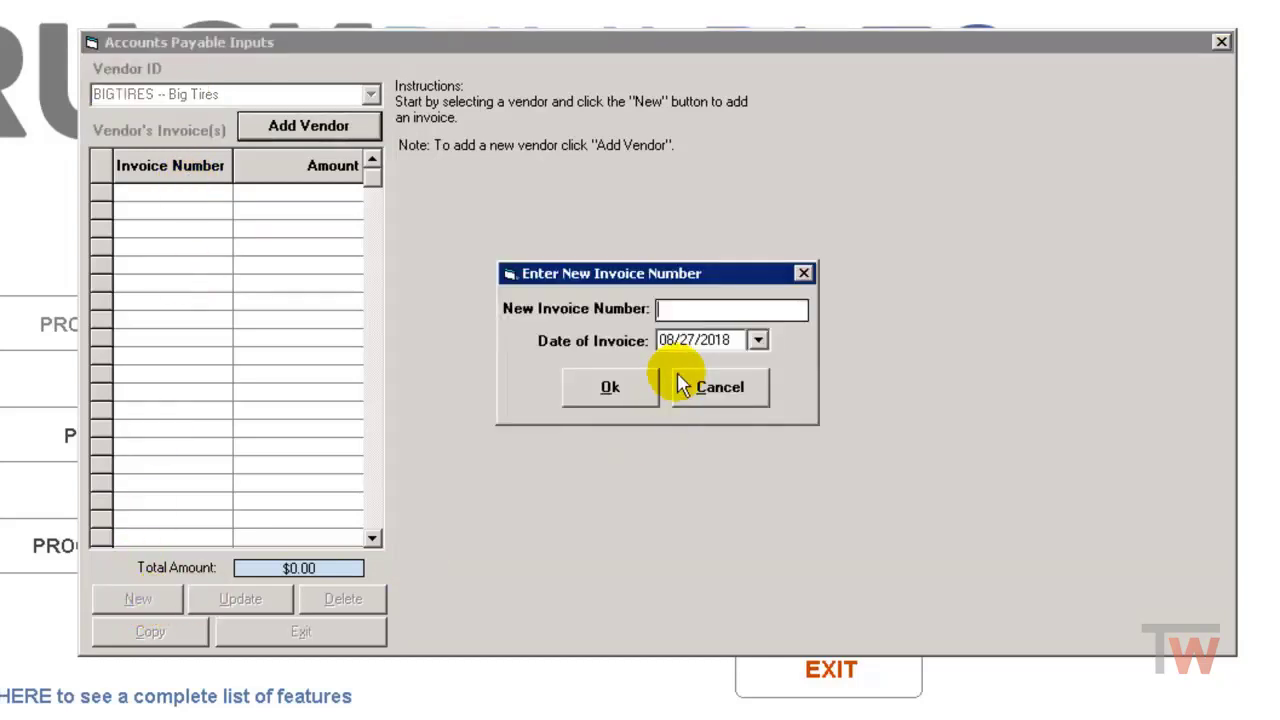
{"action": "type", "text": "KUY365412"}
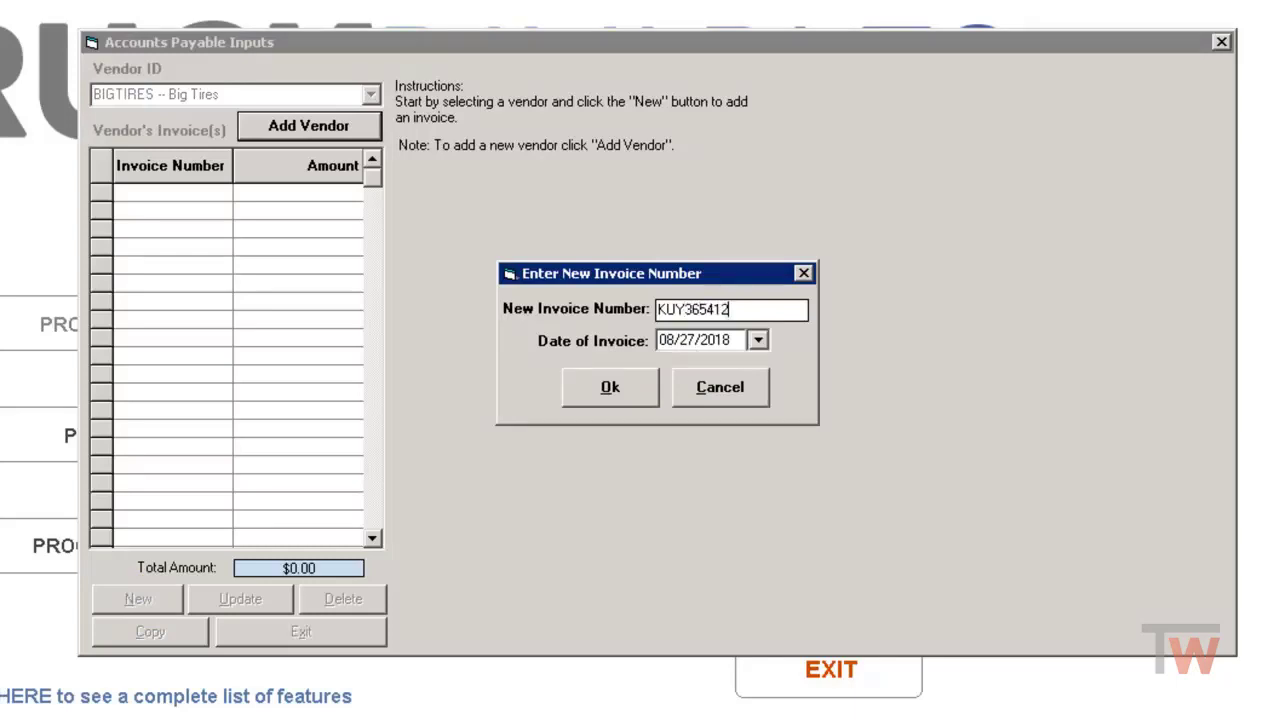
{"action": "left_click", "coordinate": [758, 340]}
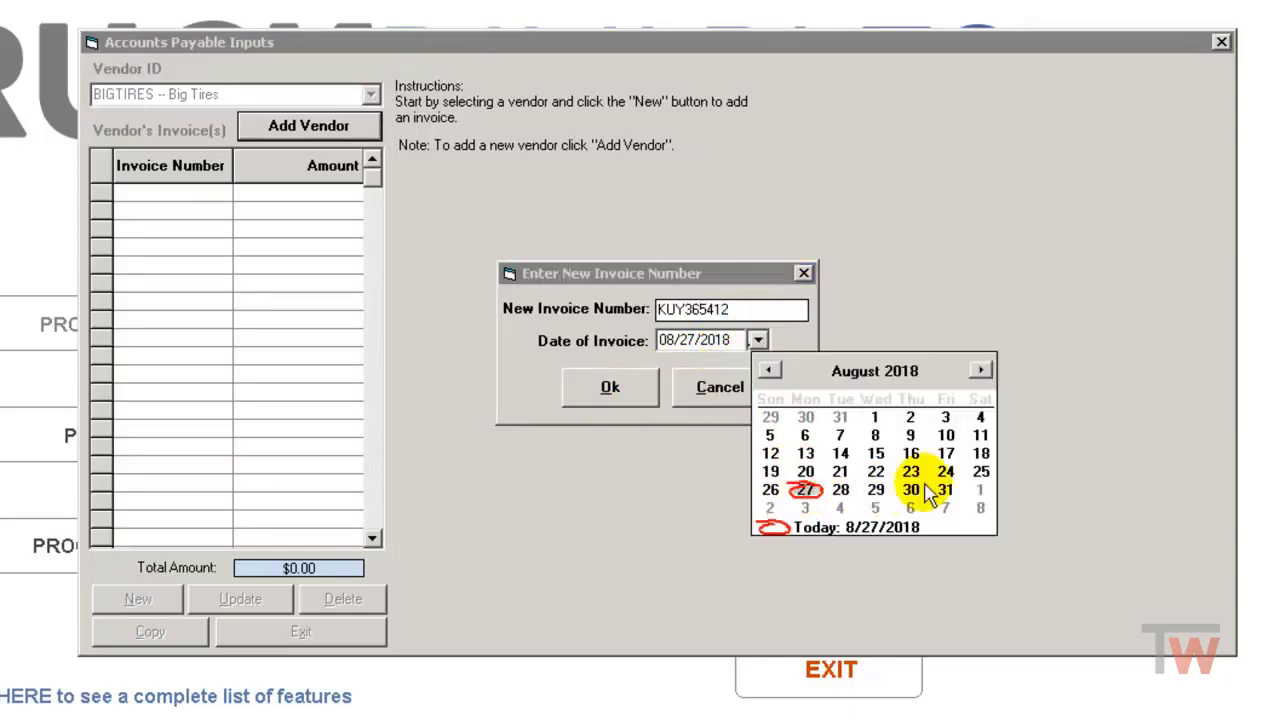
{"action": "left_click", "coordinate": [805, 471]}
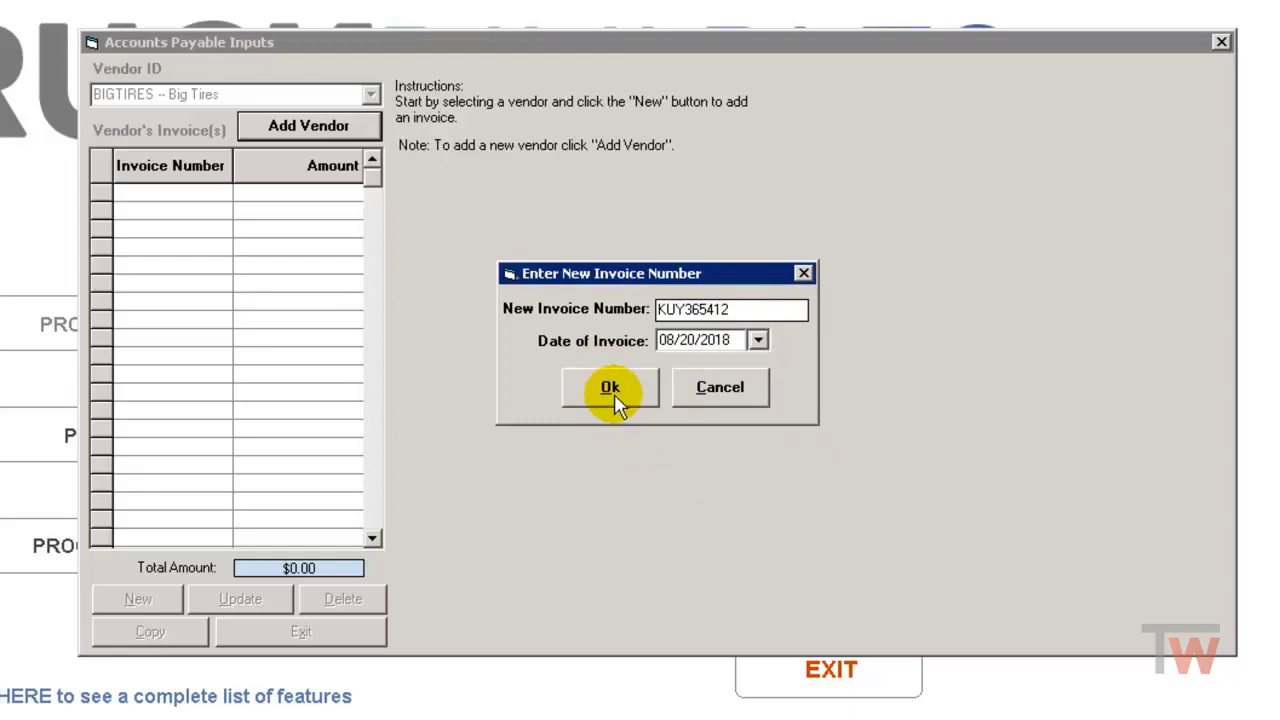
{"action": "left_click", "coordinate": [612, 392]}
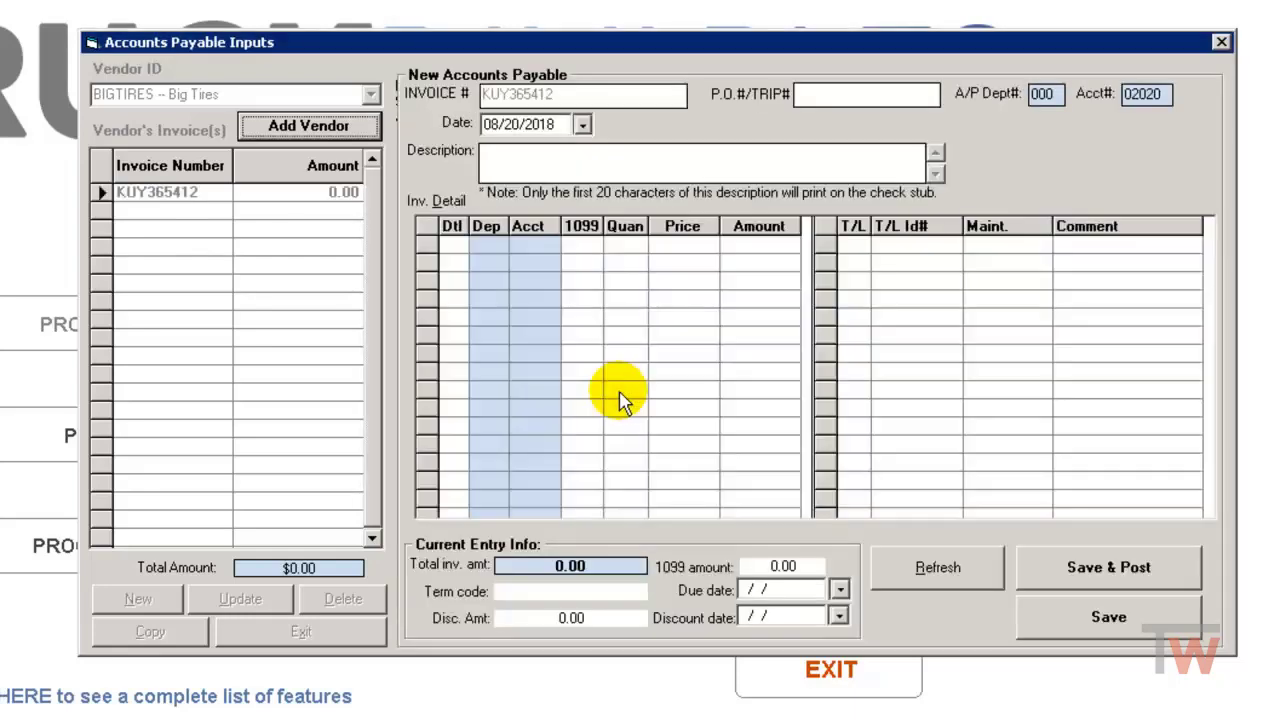
Add an invoice detail line with quantity 1 and price 654, keeping the default department and account.
{"action": "left_click", "coordinate": [590, 275]}
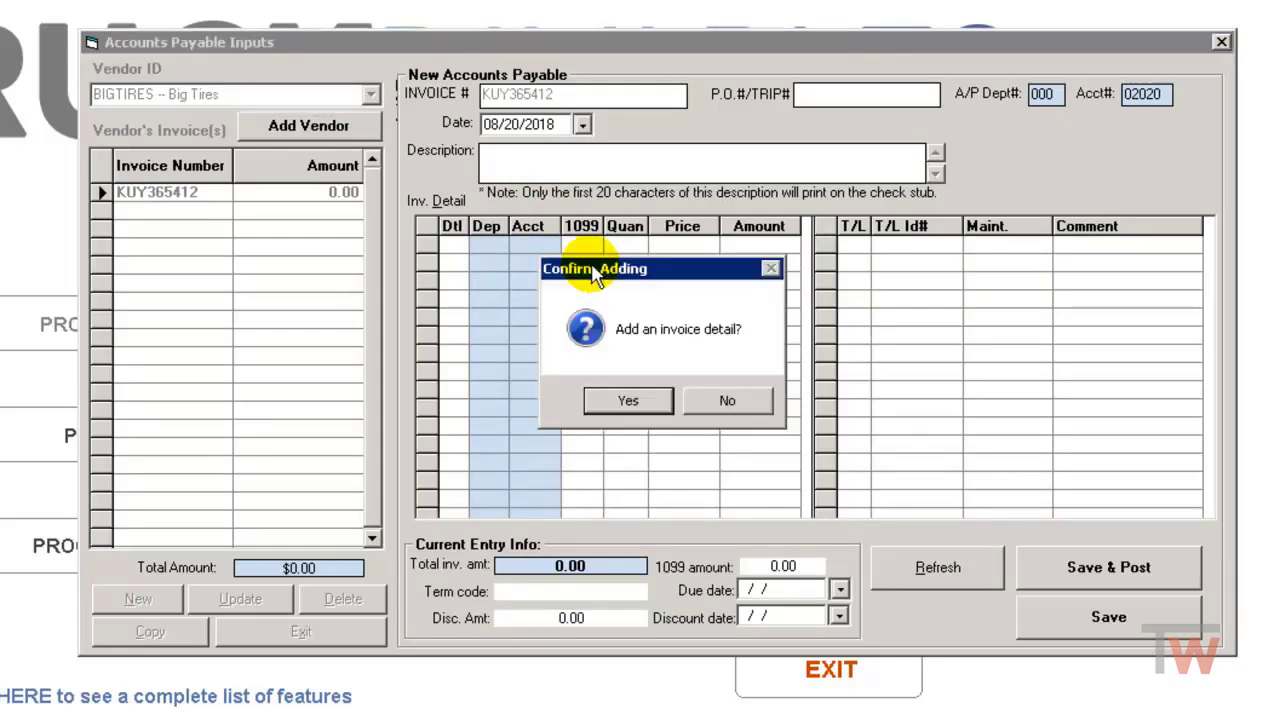
{"action": "left_click", "coordinate": [628, 401]}
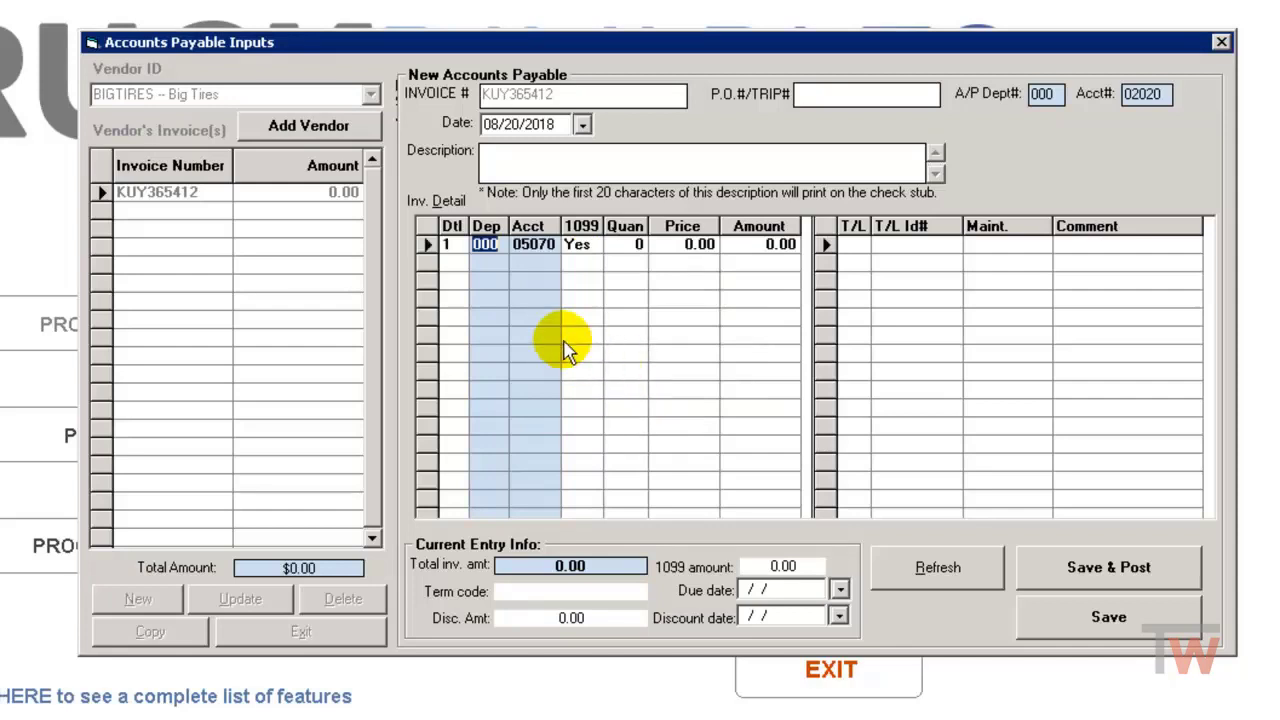
{"action": "key", "text": "Tab"}
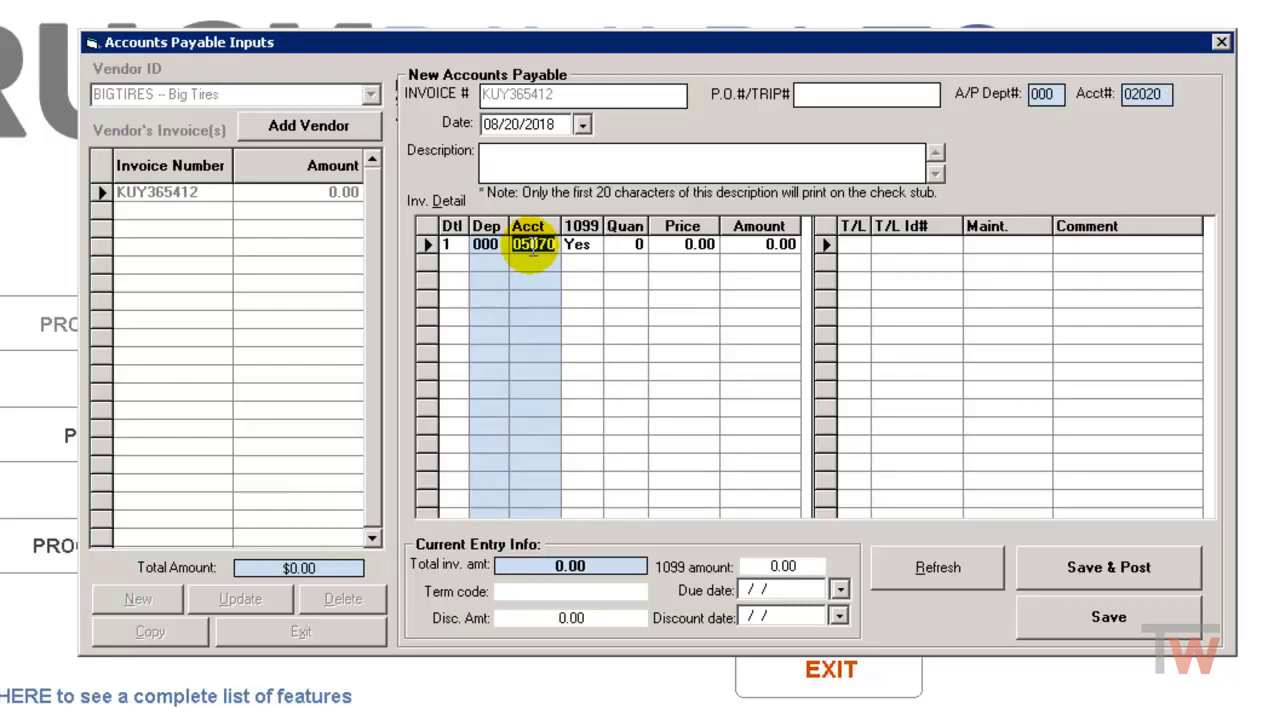
{"action": "left_click", "coordinate": [641, 247]}
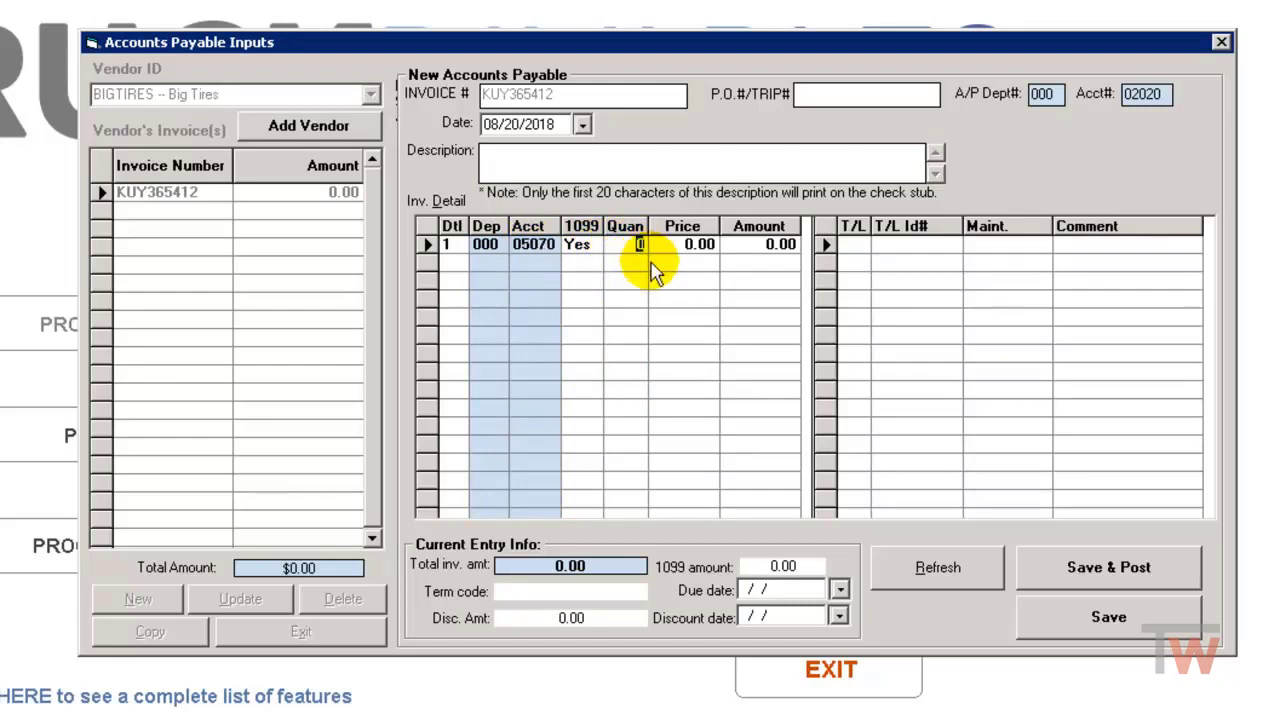
{"action": "type", "text": "1"}
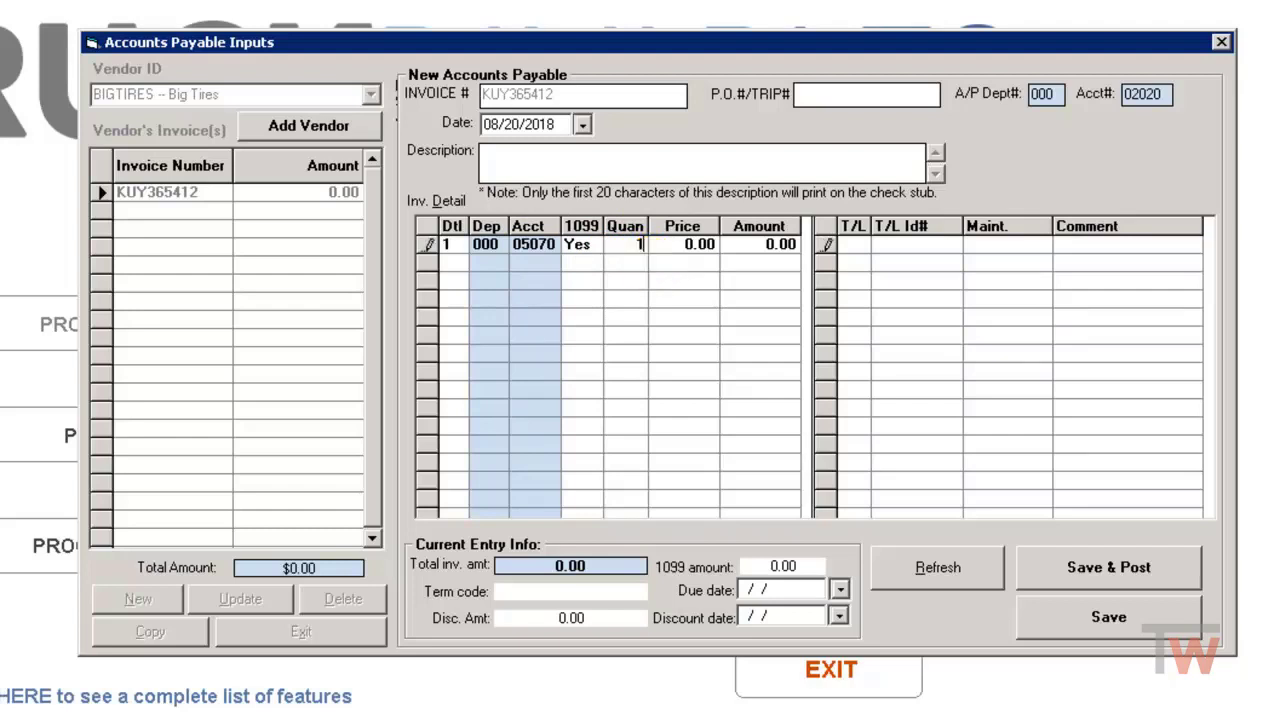
{"action": "key", "text": "Tab"}
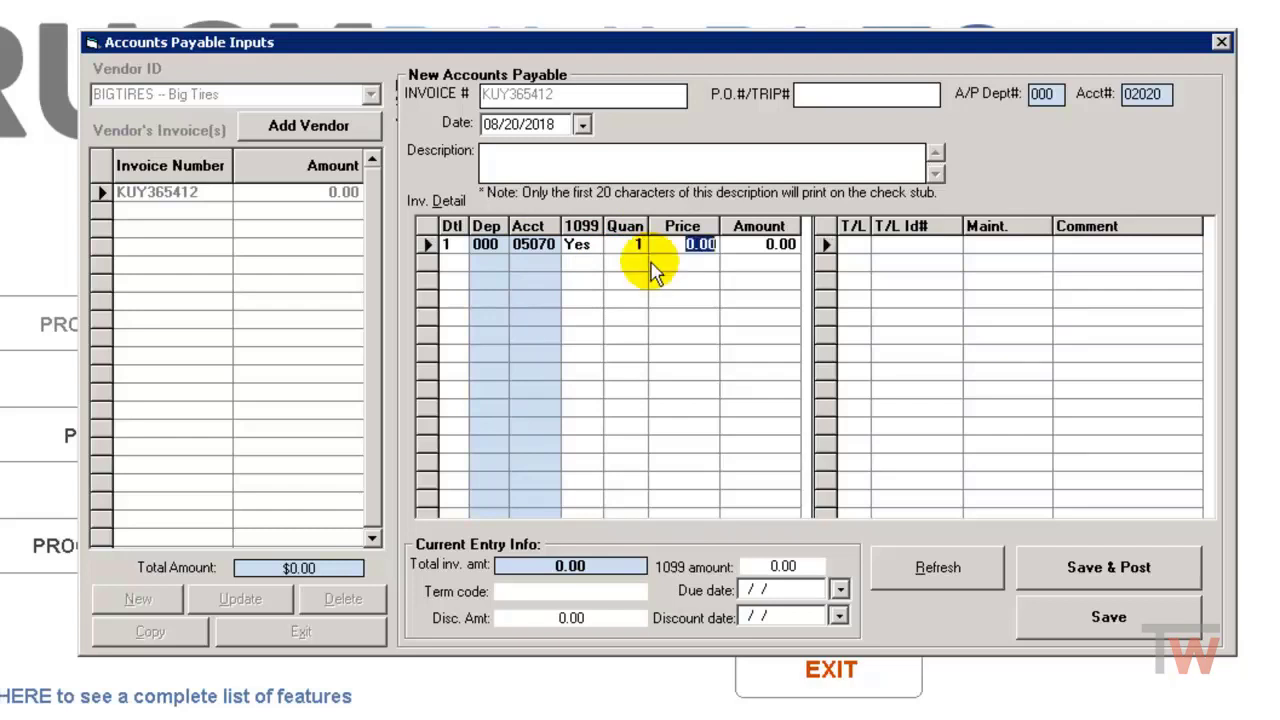
{"action": "type", "text": "654"}
{"action": "key", "text": "Tab"}
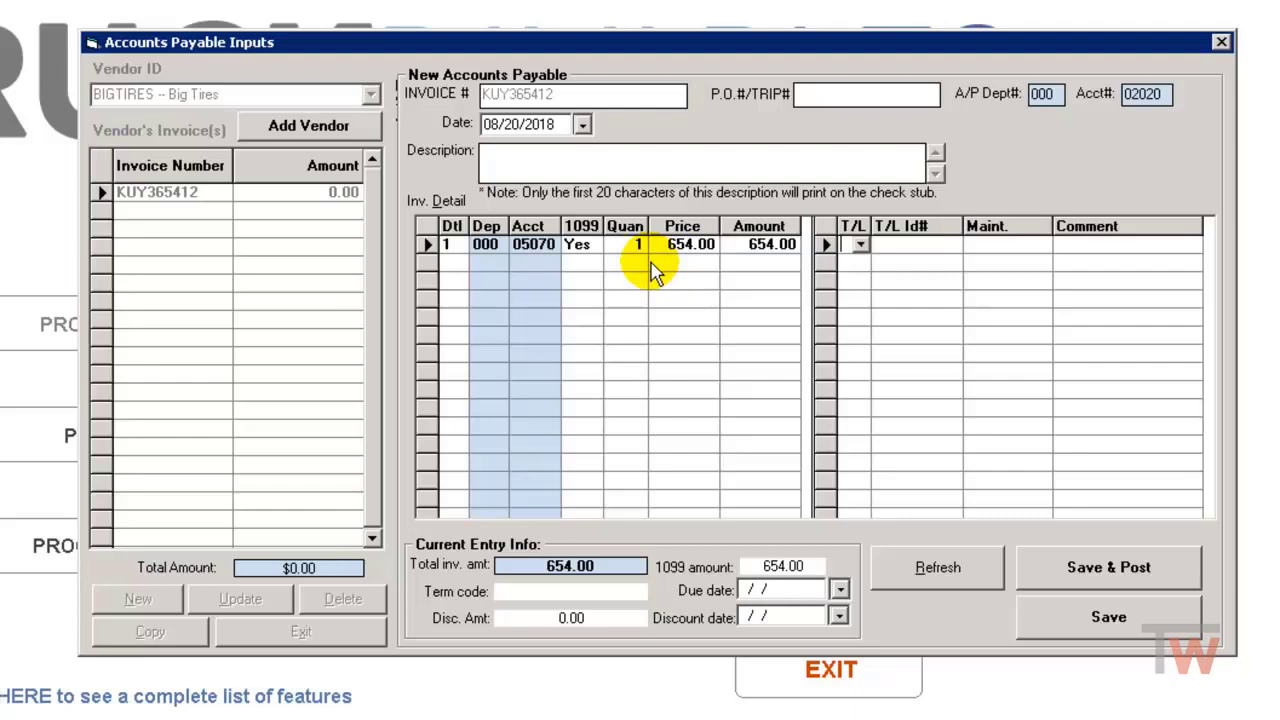
Assign the invoice detail line to tractor (T) with ID 100.
{"action": "left_click", "coordinate": [860, 246]}
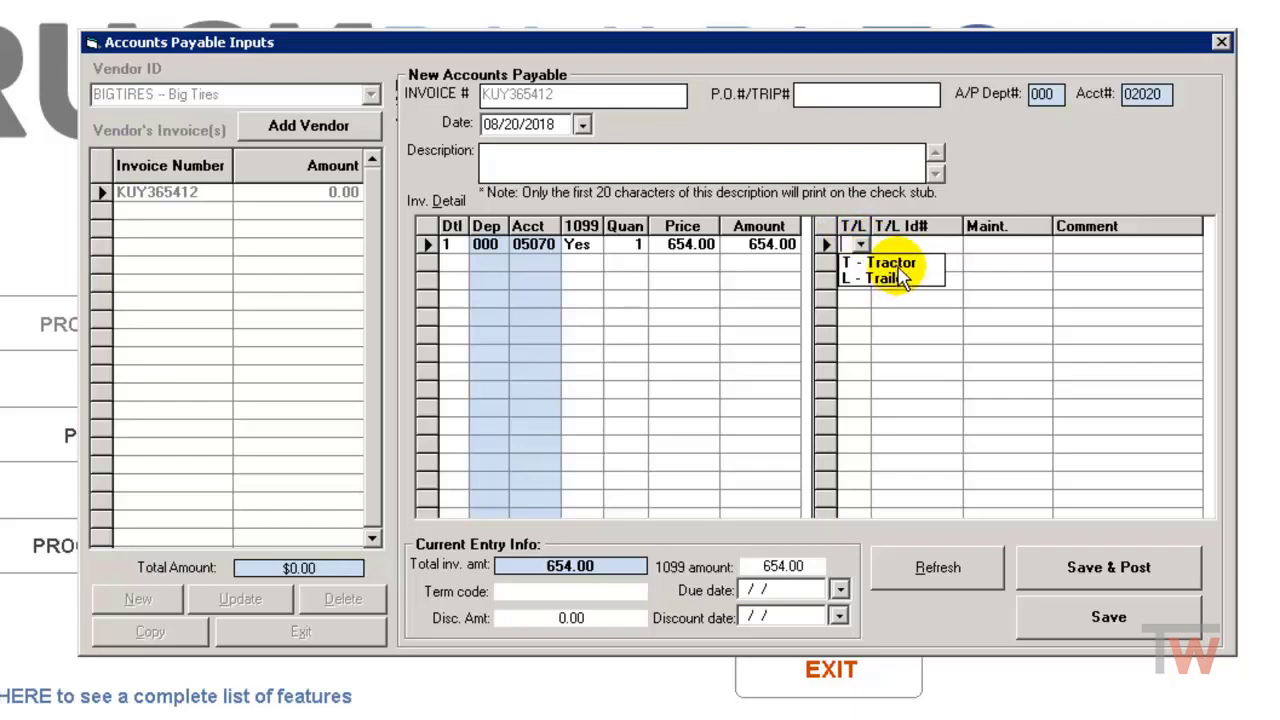
{"action": "left_click", "coordinate": [890, 264]}
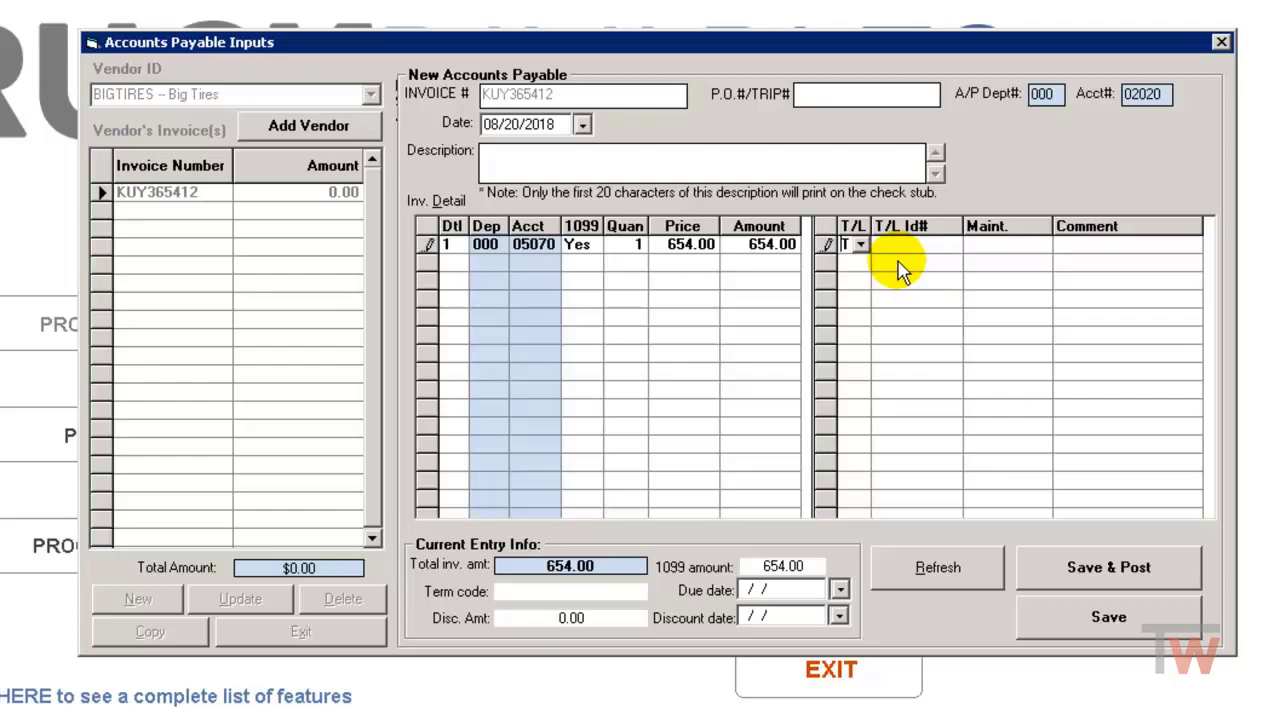
{"action": "key", "text": "Tab"}
{"action": "left_click", "coordinate": [934, 248]}
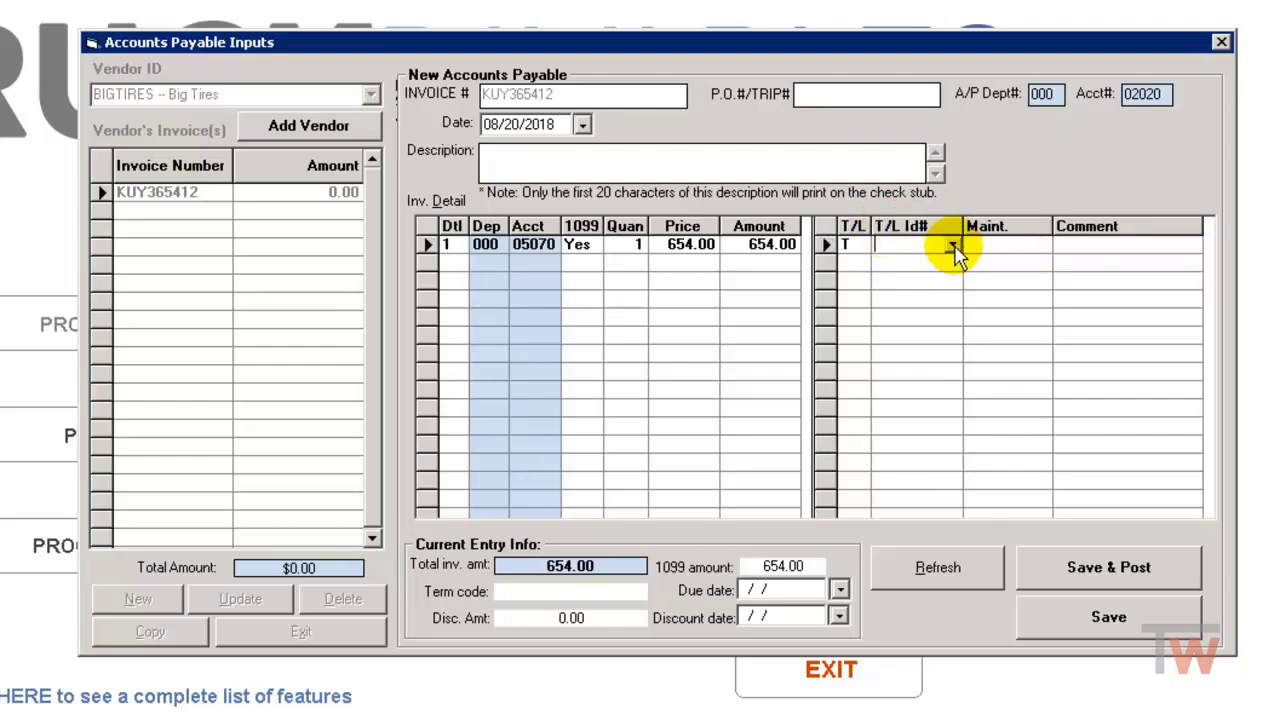
{"action": "left_click", "coordinate": [953, 246]}
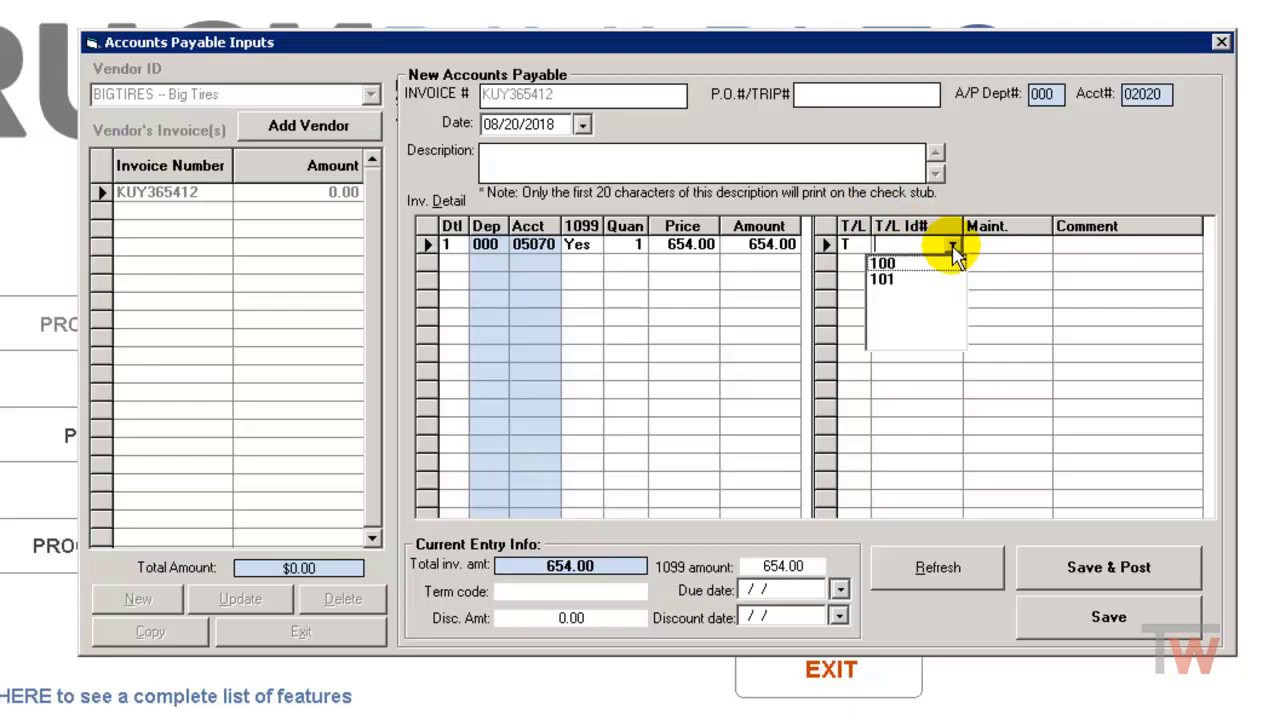
{"action": "left_click", "coordinate": [883, 263]}
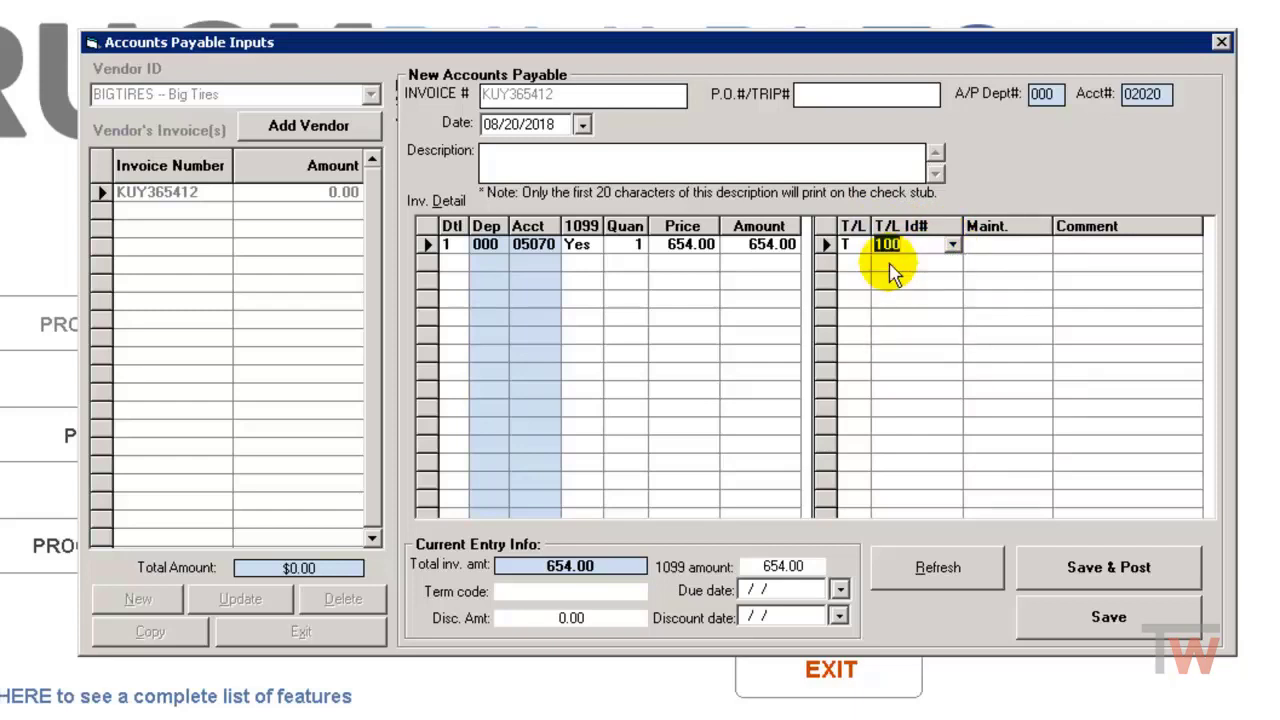
Set the detail line's maintenance code to FLT and leave the comment blank.
{"action": "left_click", "coordinate": [1000, 256]}
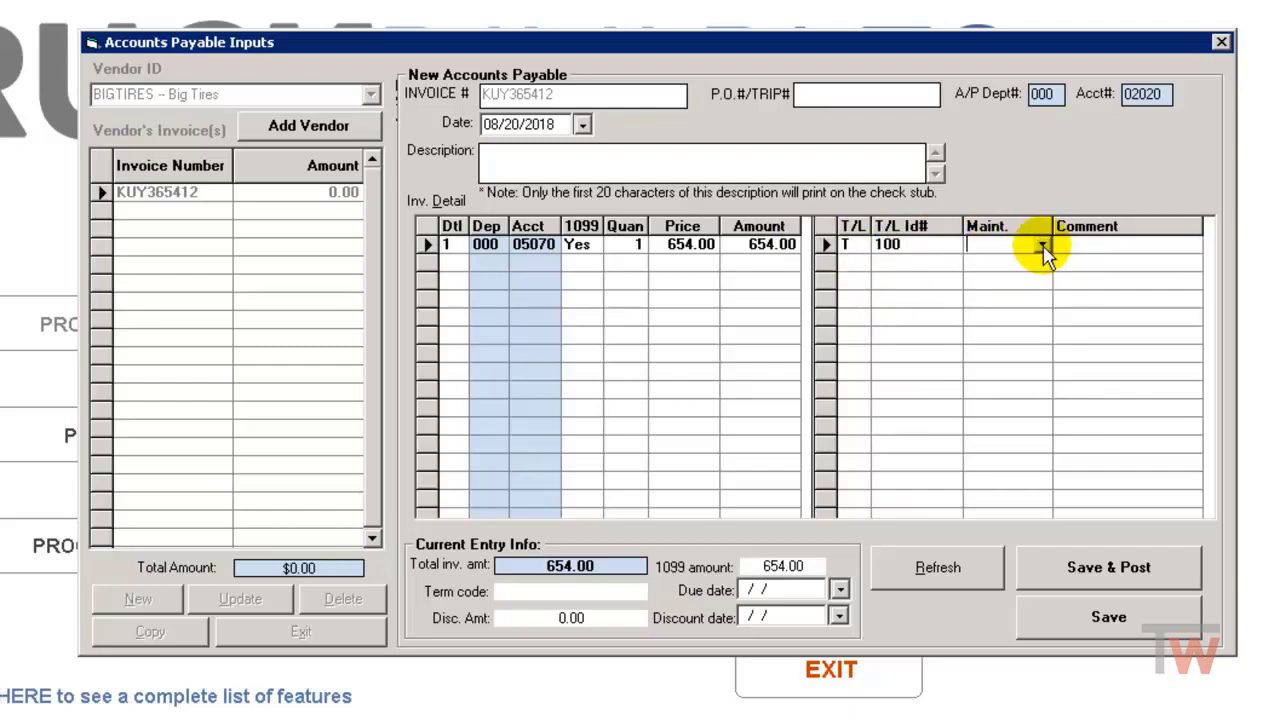
{"action": "left_click", "coordinate": [1042, 247]}
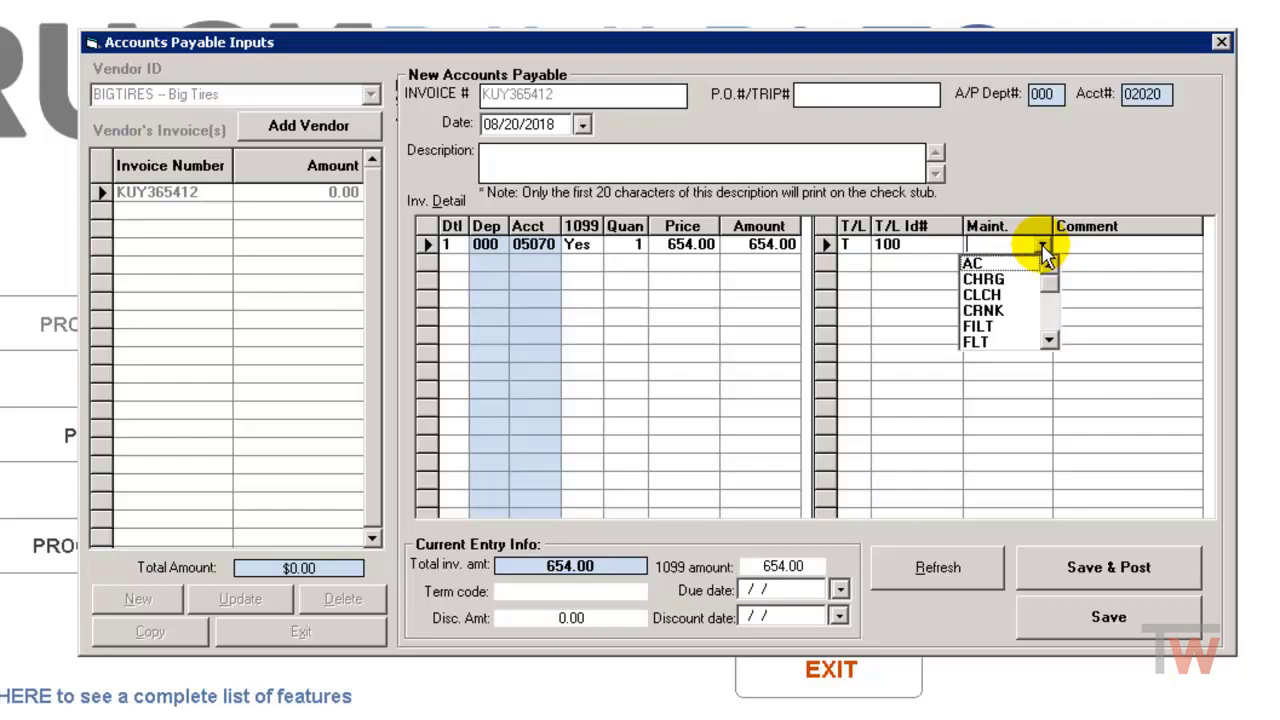
{"action": "left_click", "coordinate": [1049, 305]}
{"action": "mouse_move", "coordinate": [1052, 305]}
{"action": "left_mouse_down"}
{"action": "mouse_move", "coordinate": [1052, 341]}
{"action": "mouse_move", "coordinate": [1054, 263]}
{"action": "mouse_move", "coordinate": [1050, 330]}
{"action": "mouse_move", "coordinate": [1050, 296]}
{"action": "left_mouse_up"}
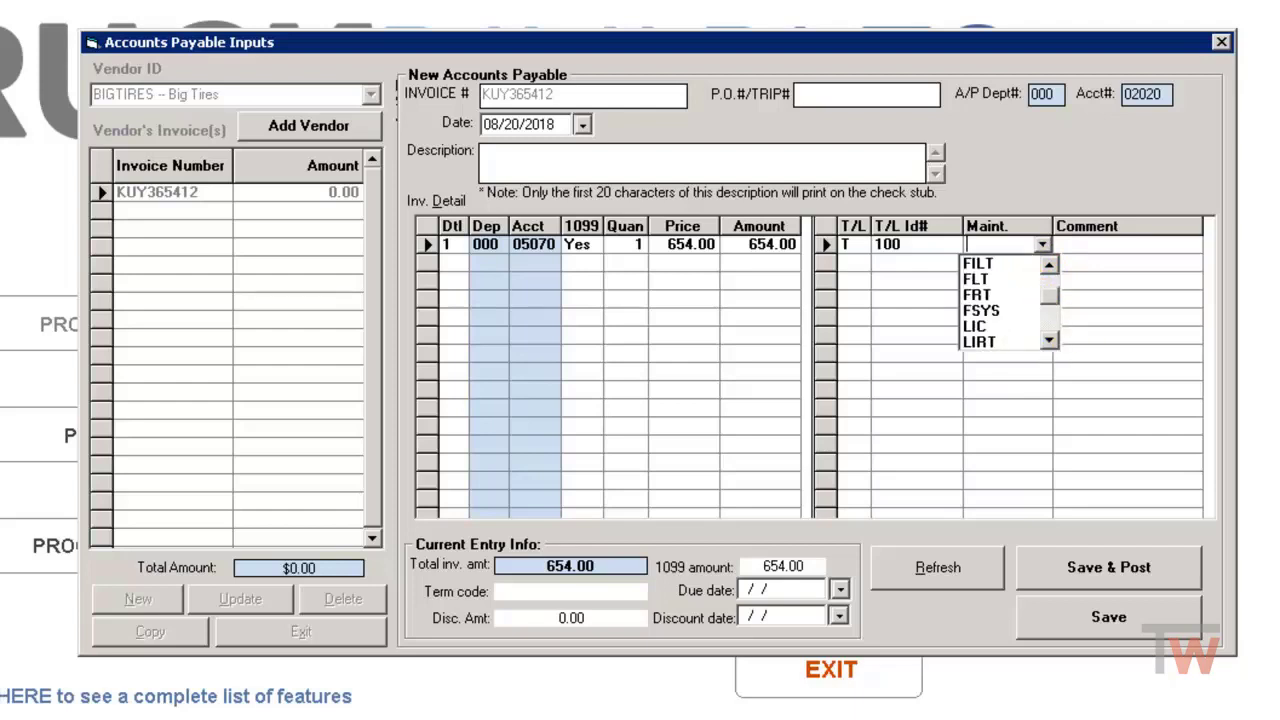
{"action": "left_click", "coordinate": [982, 280]}
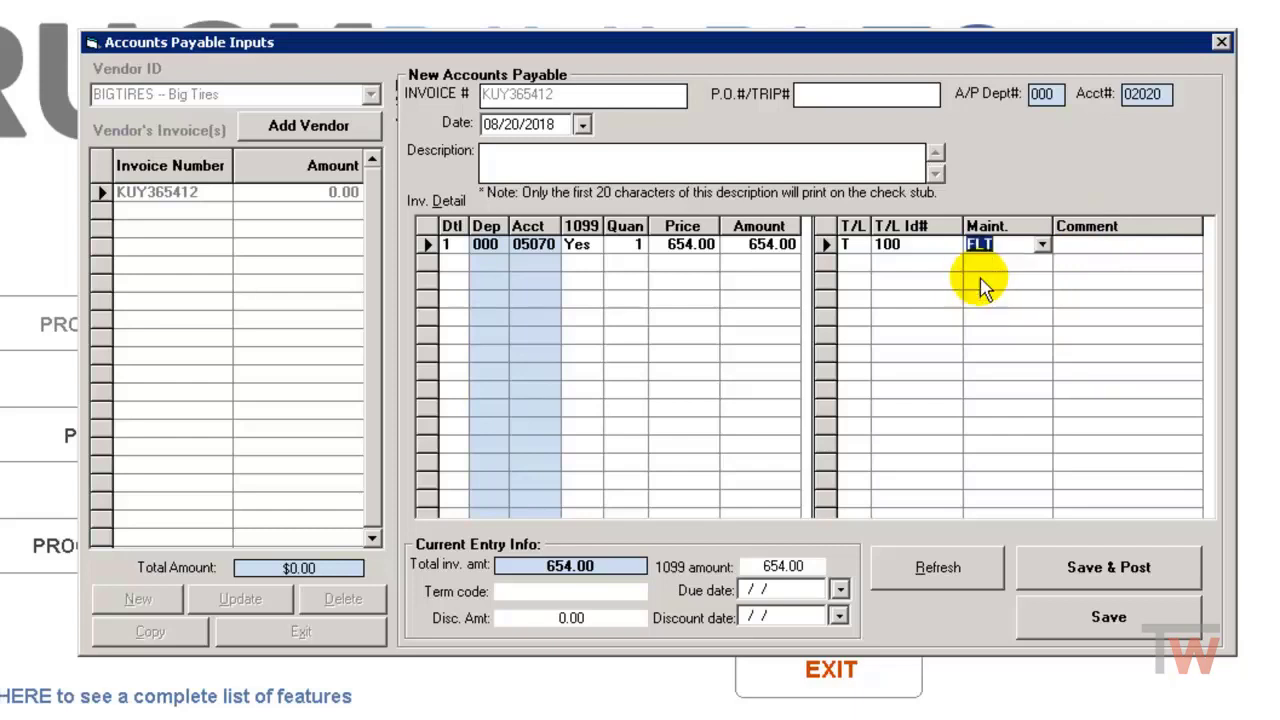
{"action": "left_click", "coordinate": [1079, 248]}
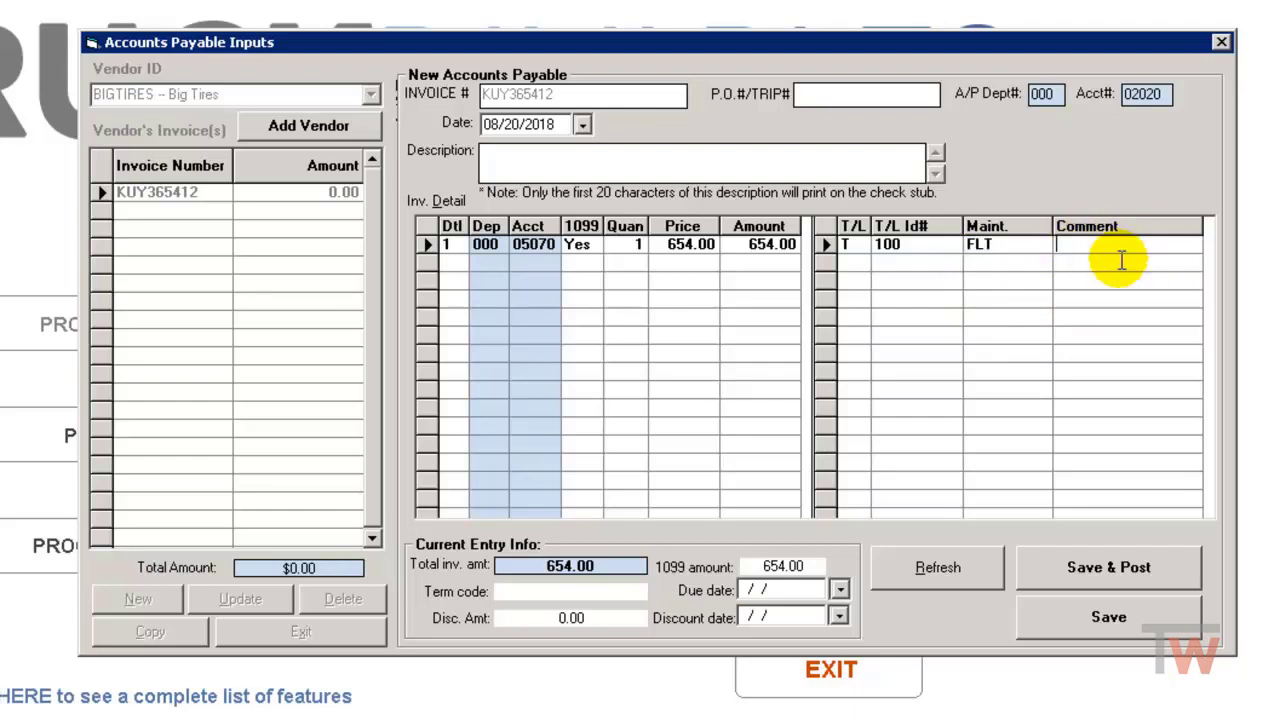
Set the invoice's due date to 08/27/2018 and save the invoice for posting.
{"action": "left_click", "coordinate": [840, 590]}
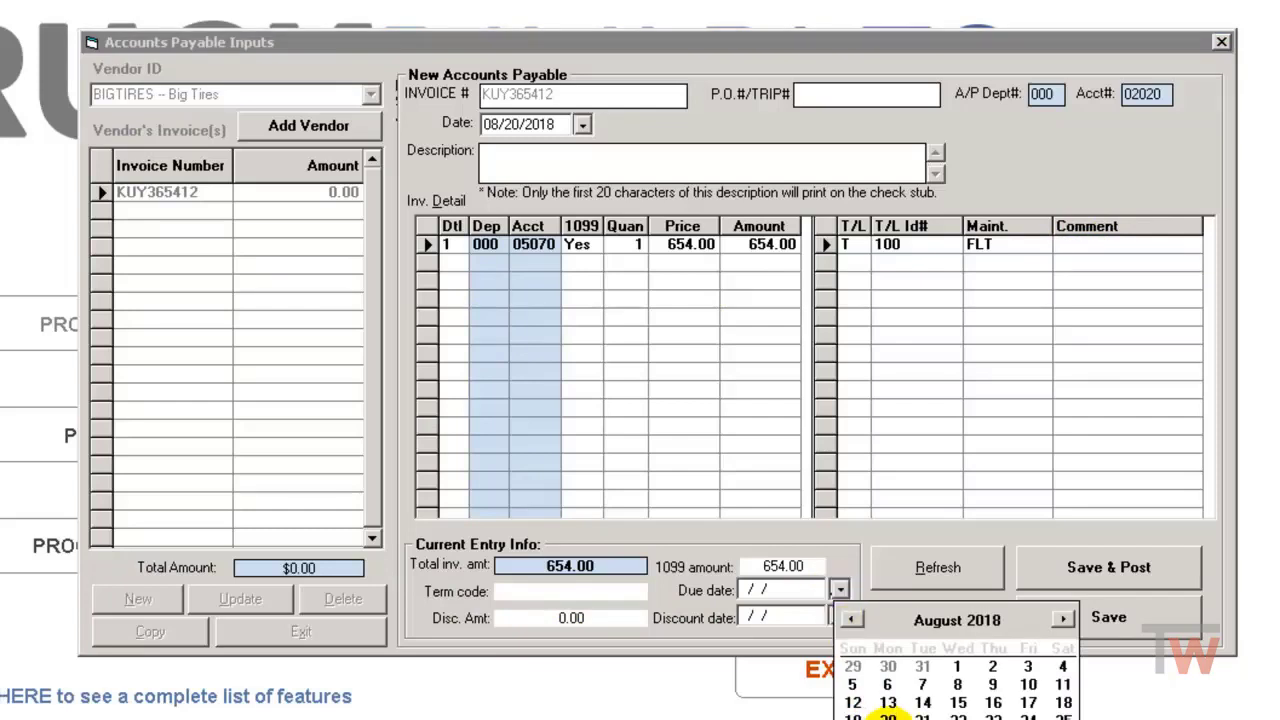
{"action": "left_click", "coordinate": [887, 719]}
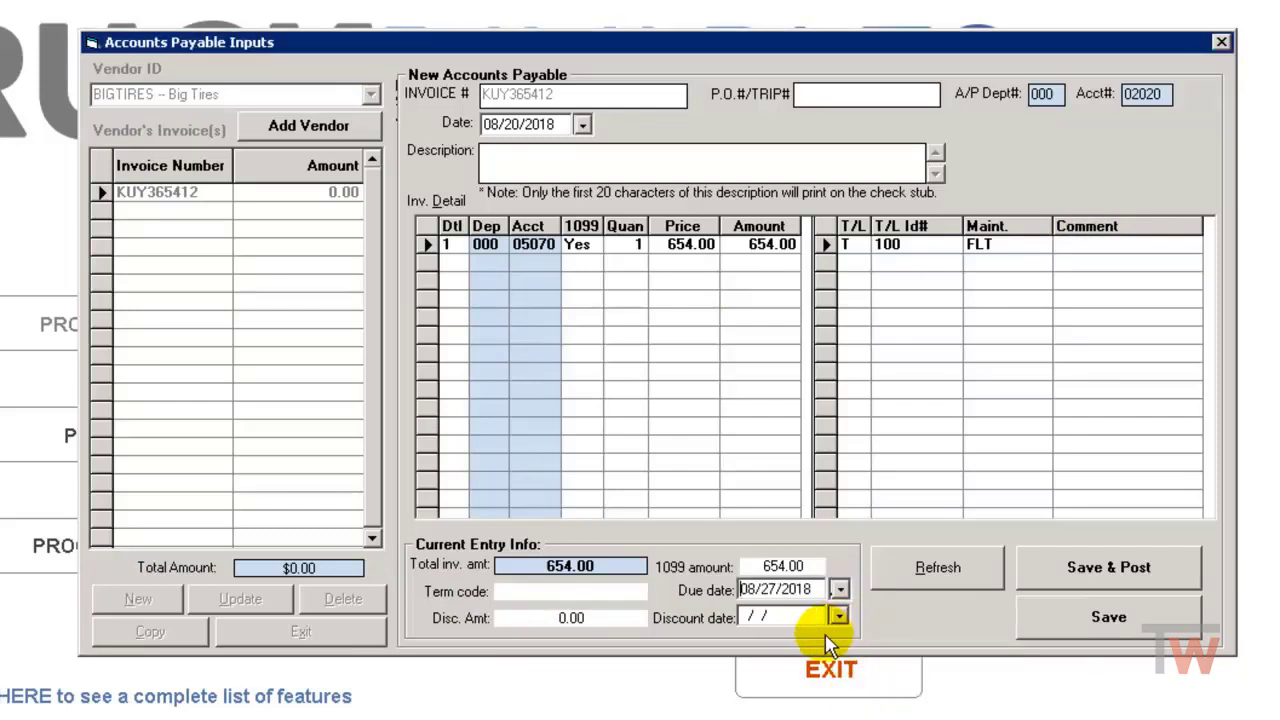
{"action": "left_click", "coordinate": [1117, 577]}
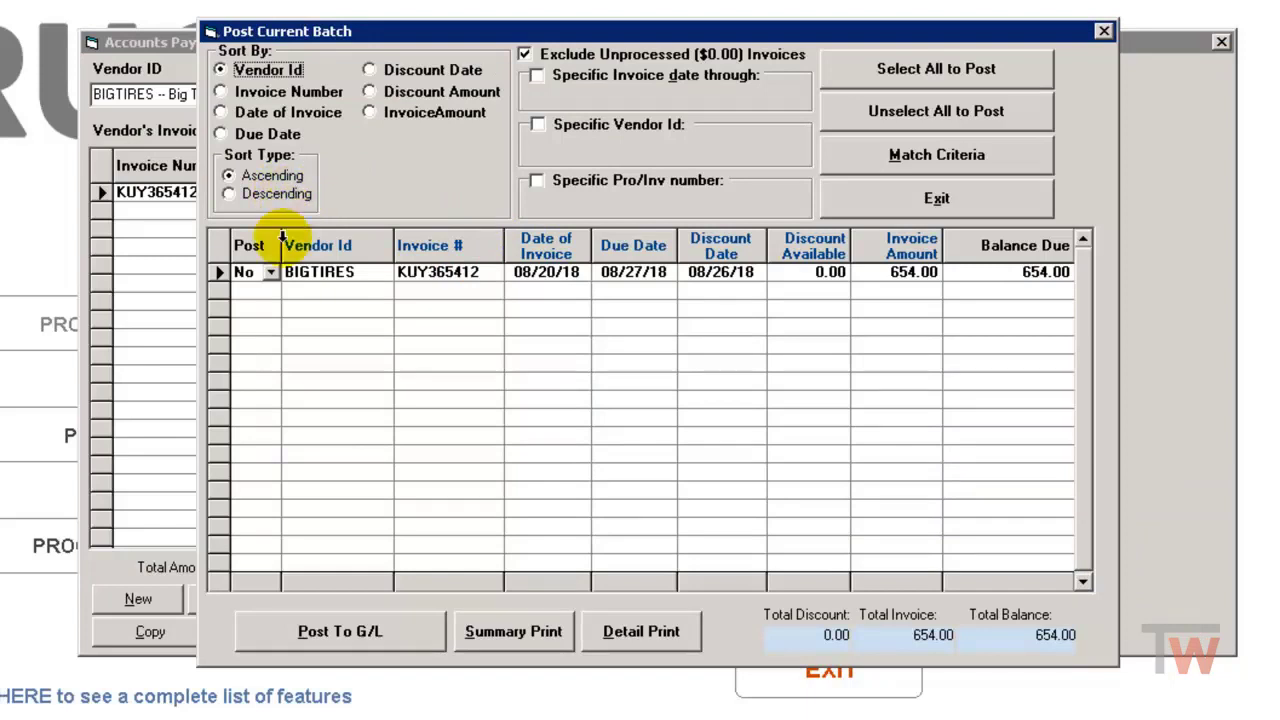
Mark the BIGTIRES invoice as Yes for posting, post it to the general ledger and leave the batch window.
{"action": "left_click", "coordinate": [271, 274]}
{"action": "left_click", "coordinate": [257, 309]}
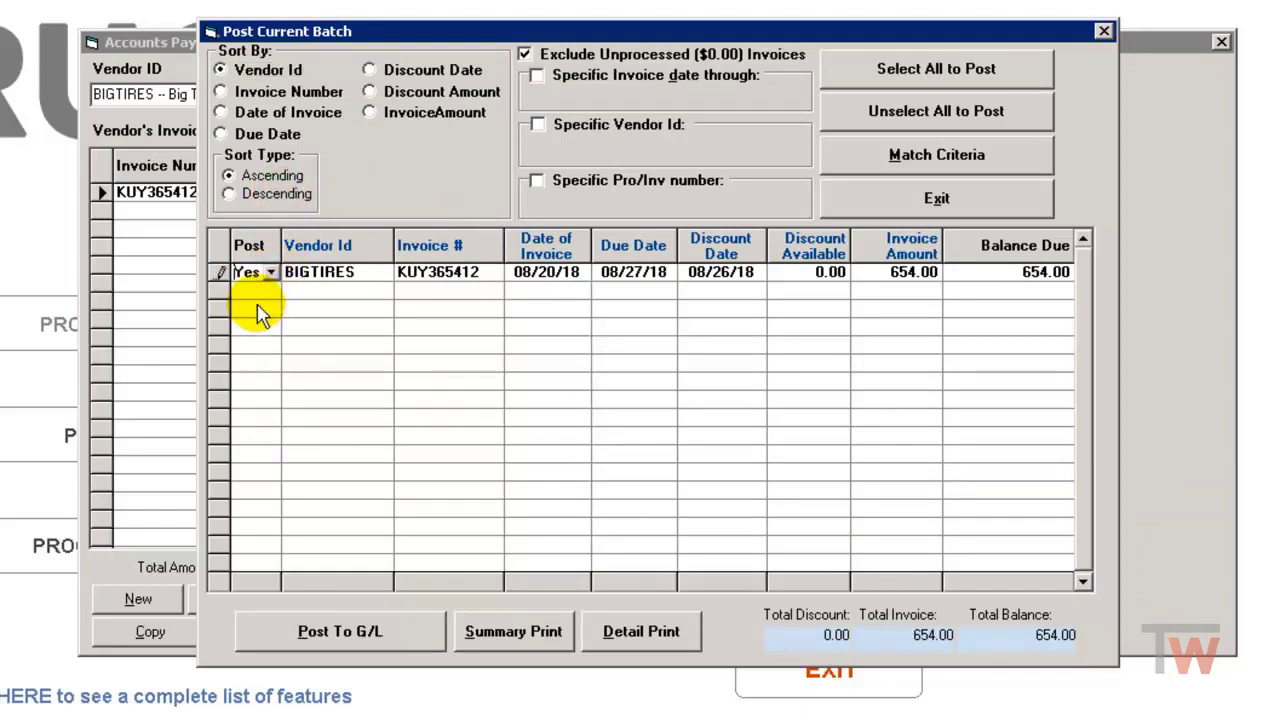
{"action": "left_click", "coordinate": [368, 632]}
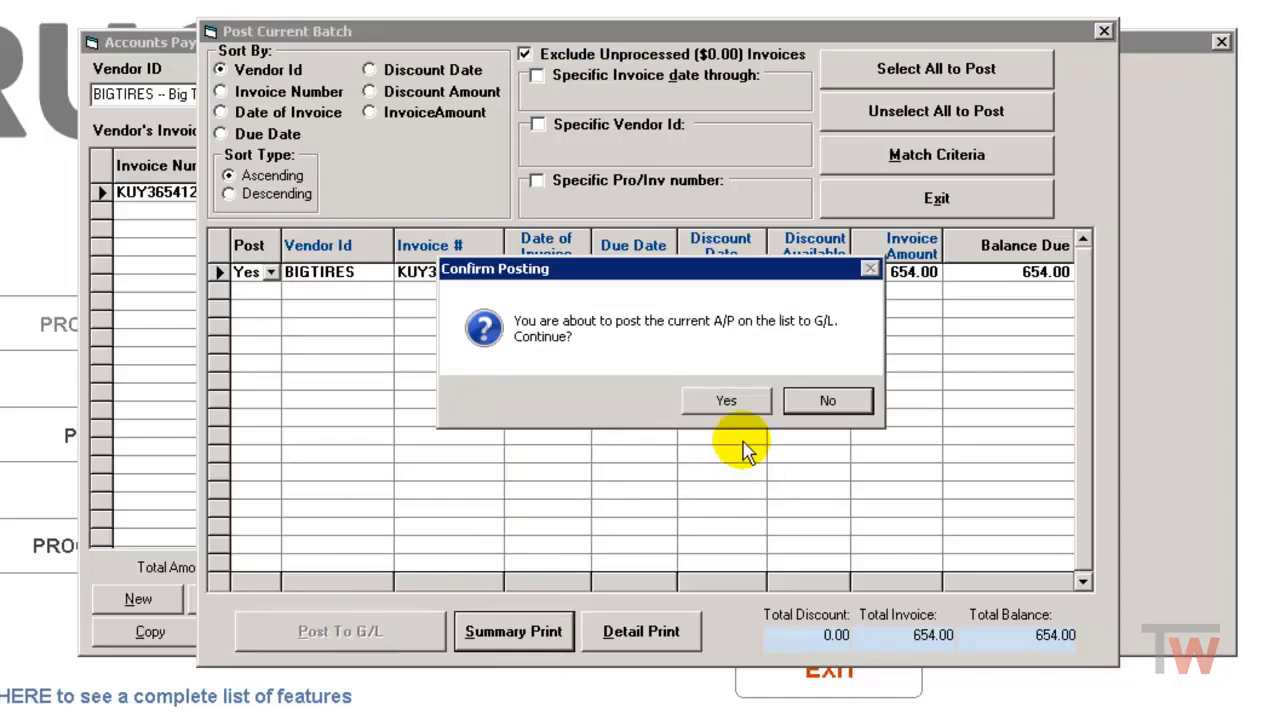
{"action": "left_click", "coordinate": [729, 400]}
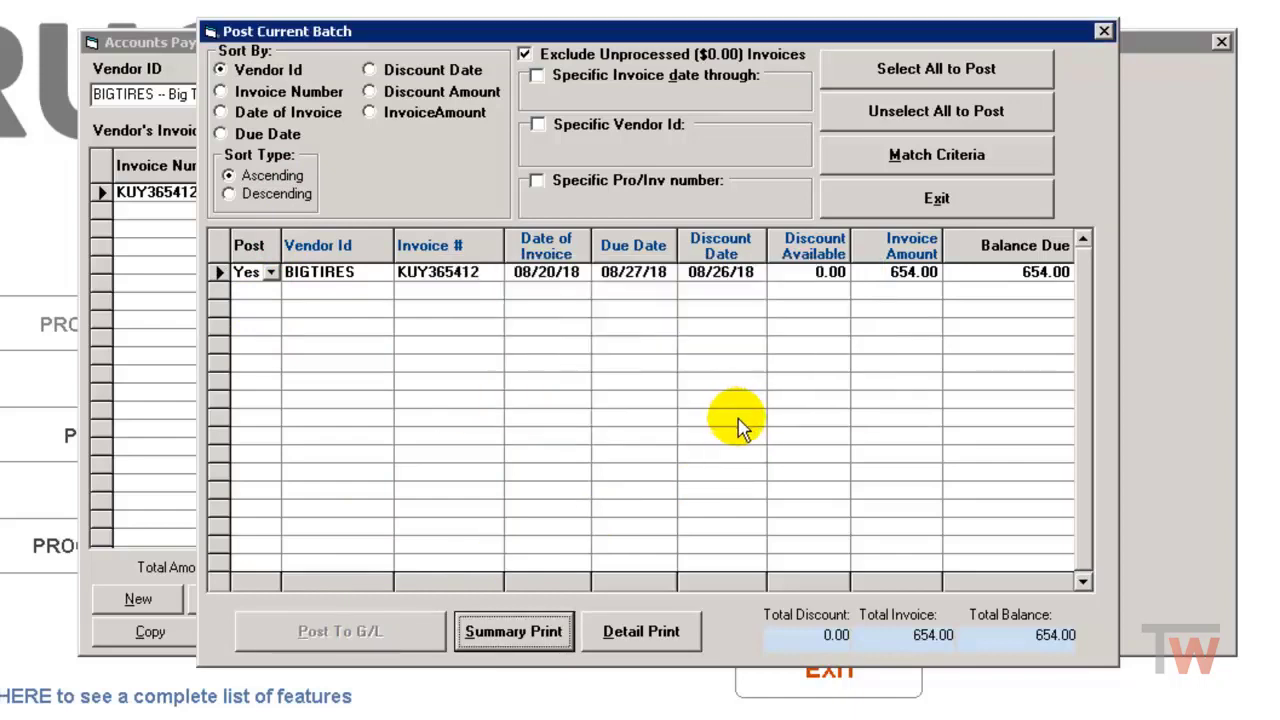
{"action": "left_click", "coordinate": [893, 201]}
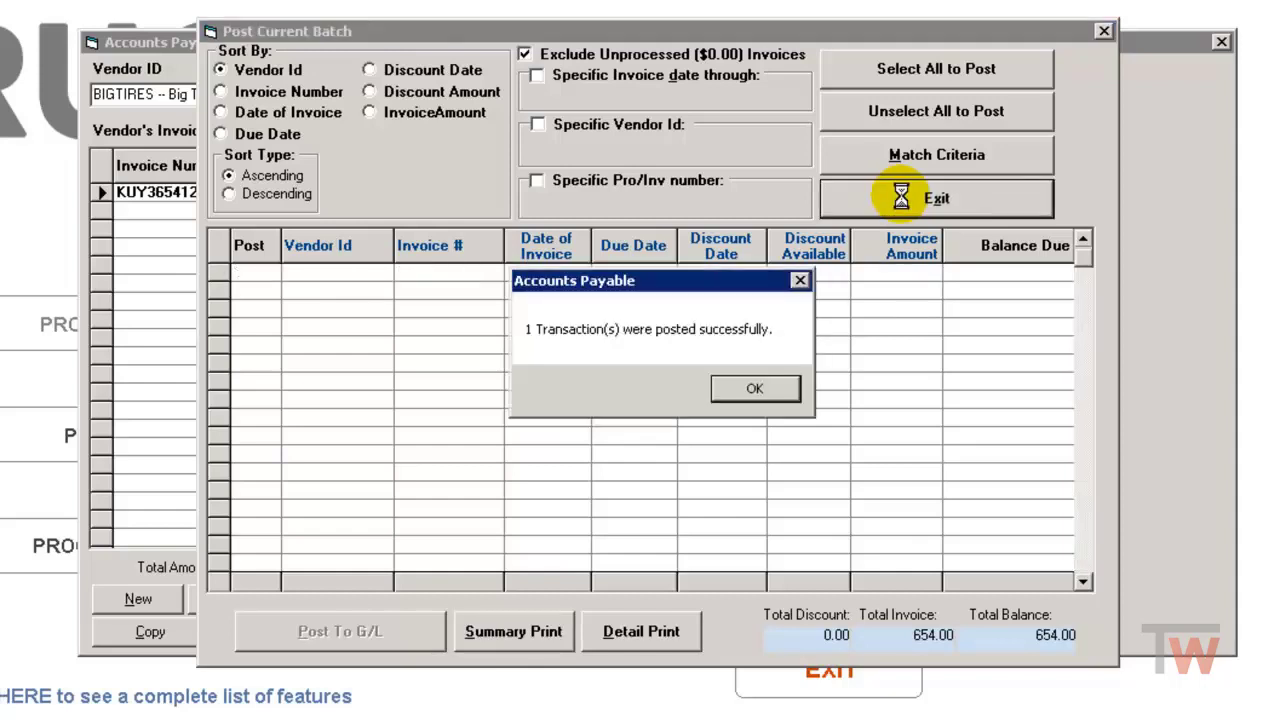
{"action": "left_click", "coordinate": [754, 389]}
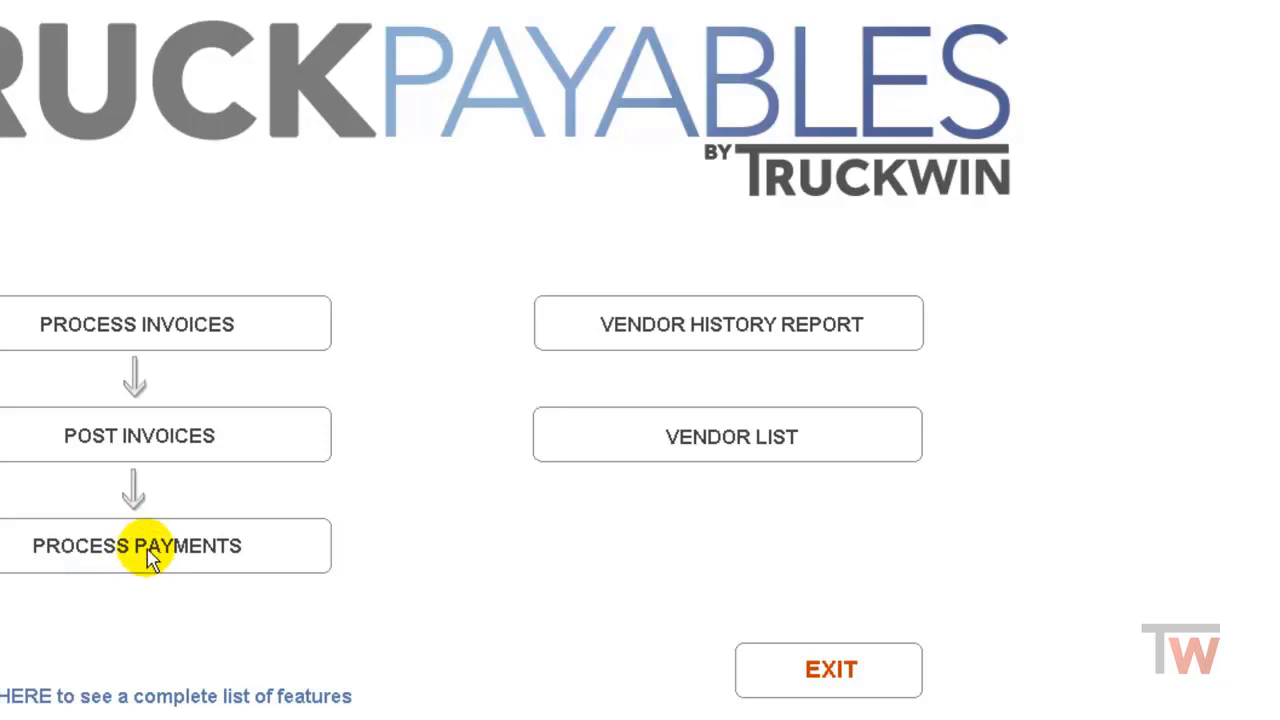
Open payment processing and set the status of BIGTIRES invoice KUY365412 to W.
{"action": "left_click", "coordinate": [147, 560]}
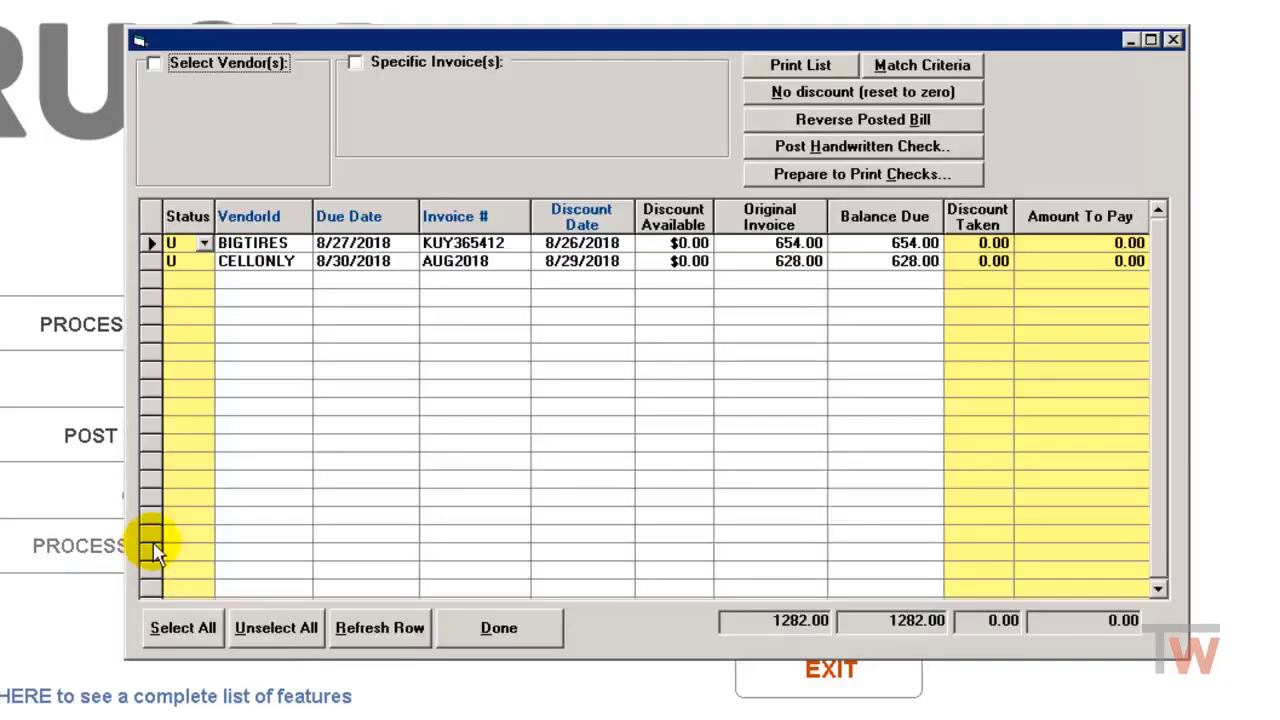
{"action": "left_click", "coordinate": [207, 246]}
{"action": "left_click", "coordinate": [207, 246]}
{"action": "left_click", "coordinate": [228, 260]}
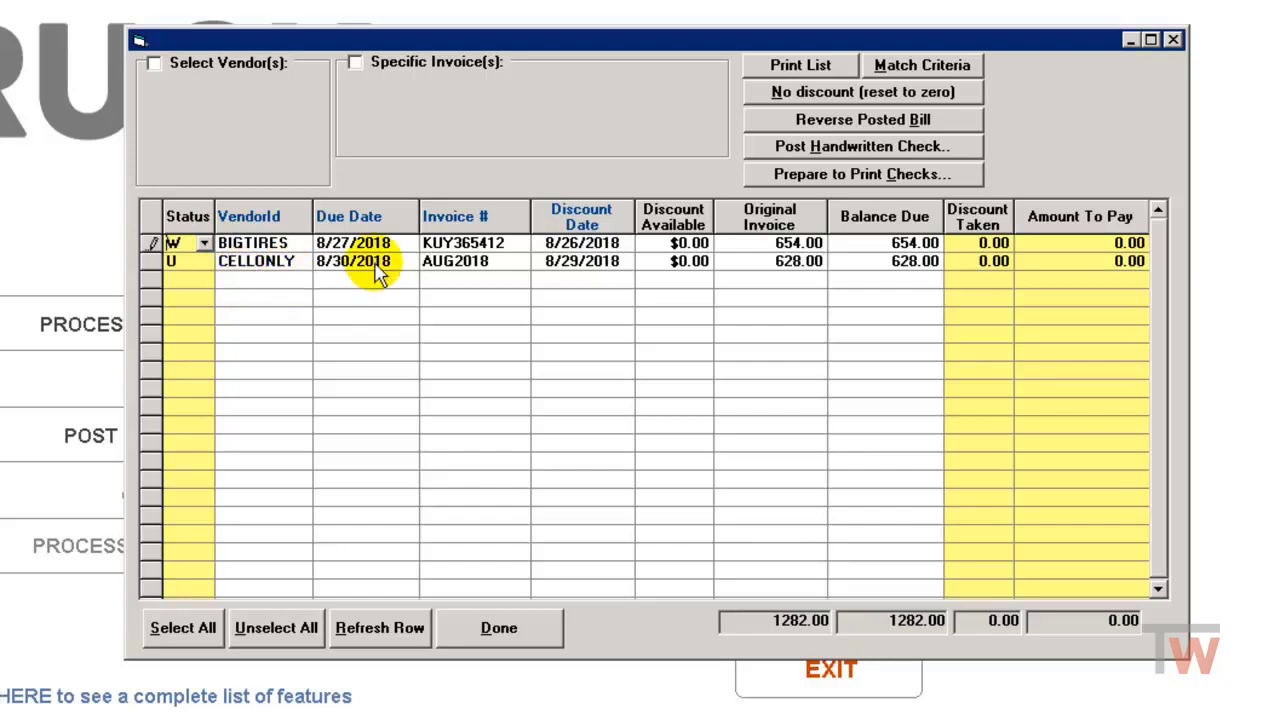
Post a handwritten check numbered 654123 for BIGTIRES invoice KUY365412 and leave payment processing.
{"action": "left_click", "coordinate": [858, 148]}
{"action": "left_click", "coordinate": [252, 207]}
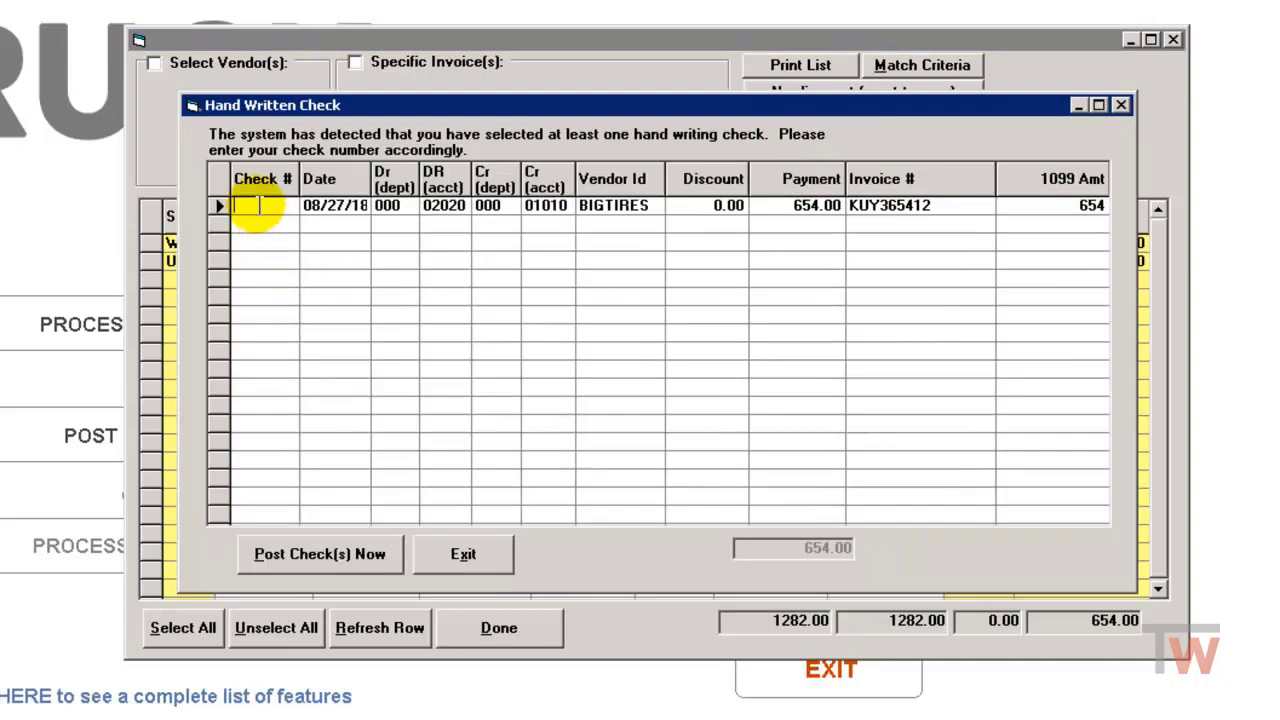
{"action": "type", "text": "654123"}
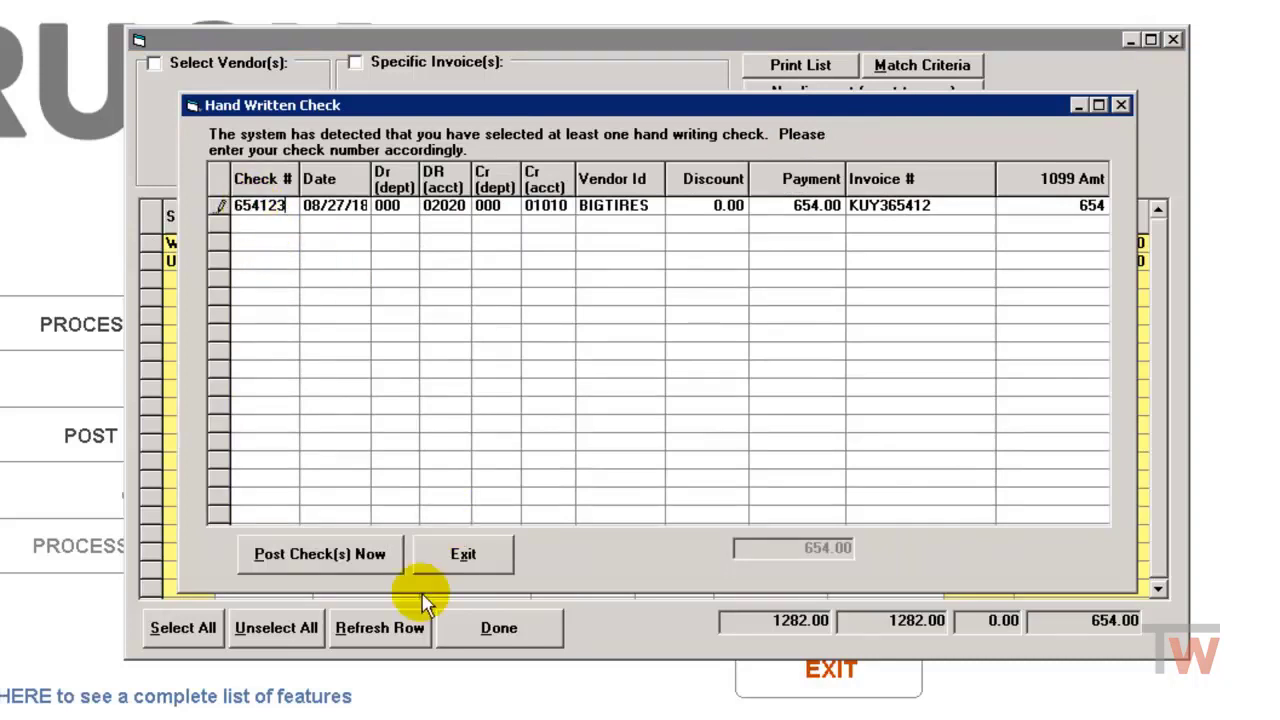
{"action": "left_click", "coordinate": [326, 558]}
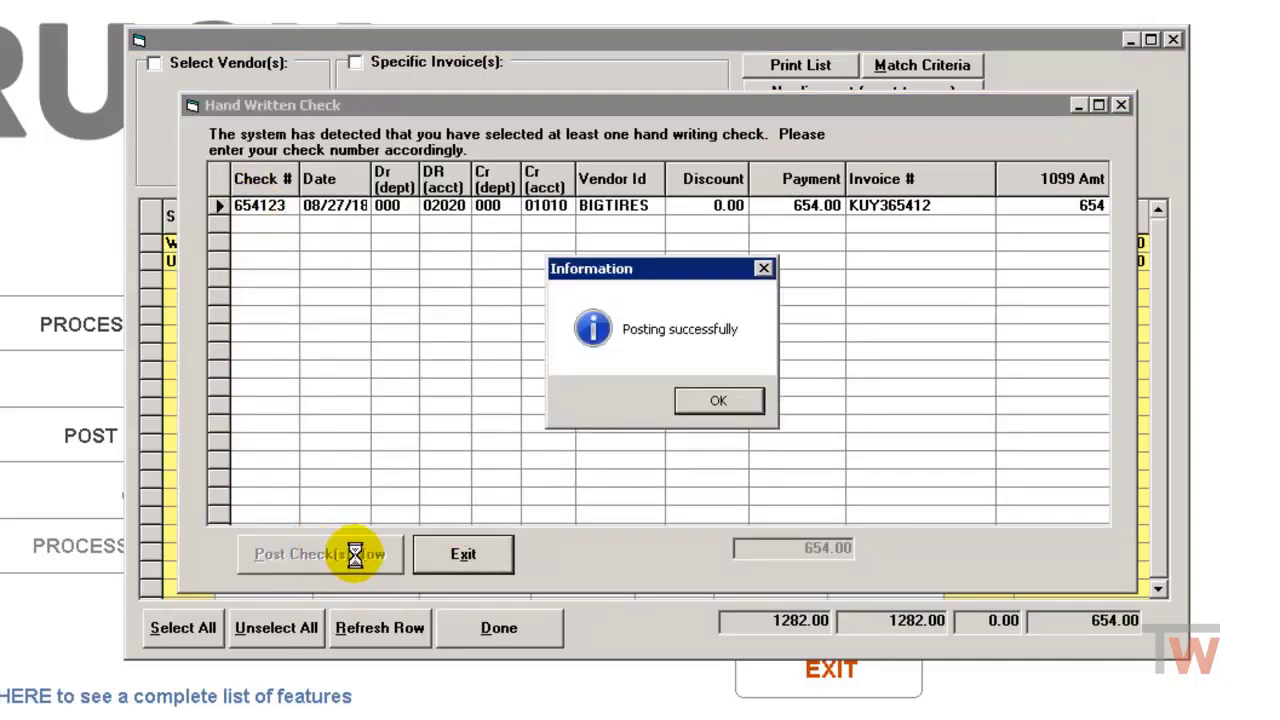
{"action": "left_click", "coordinate": [705, 405]}
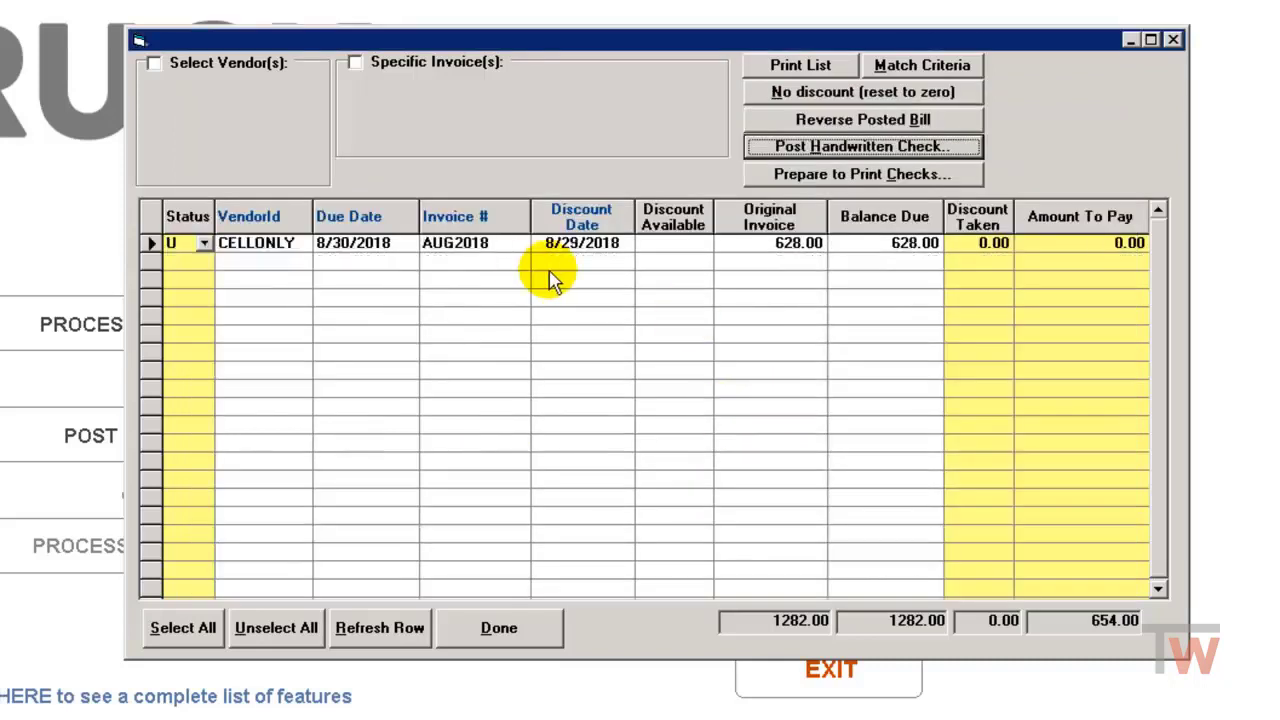
{"action": "left_click", "coordinate": [500, 628]}
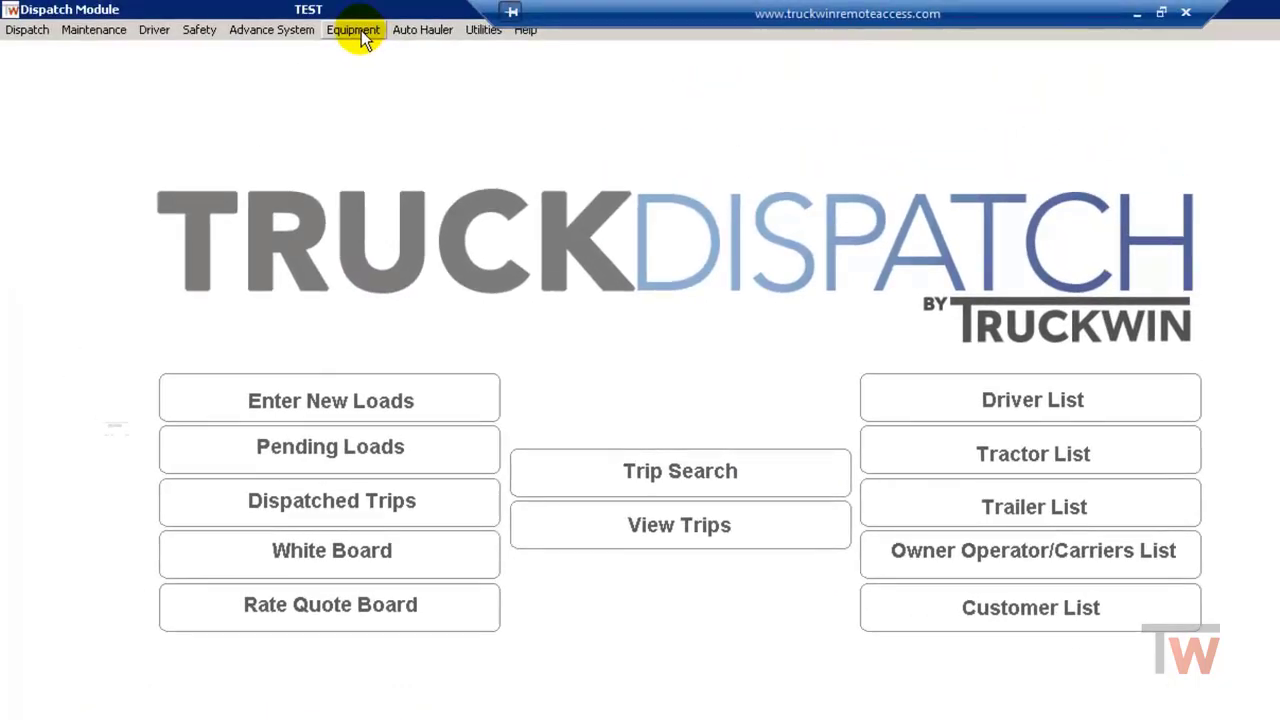
In the Dispatch Module, open the tractor maintenance log and filter it to the specific tractor 100.
{"action": "left_click", "coordinate": [362, 32]}
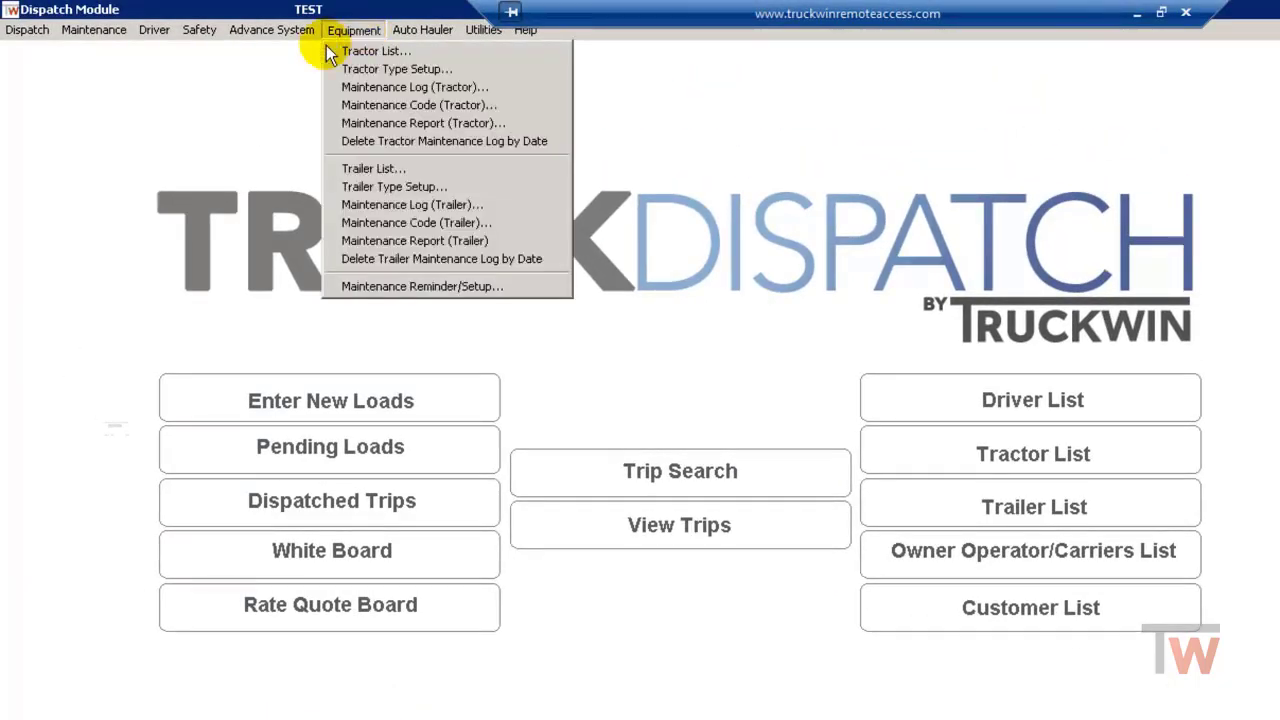
{"action": "left_click", "coordinate": [399, 88]}
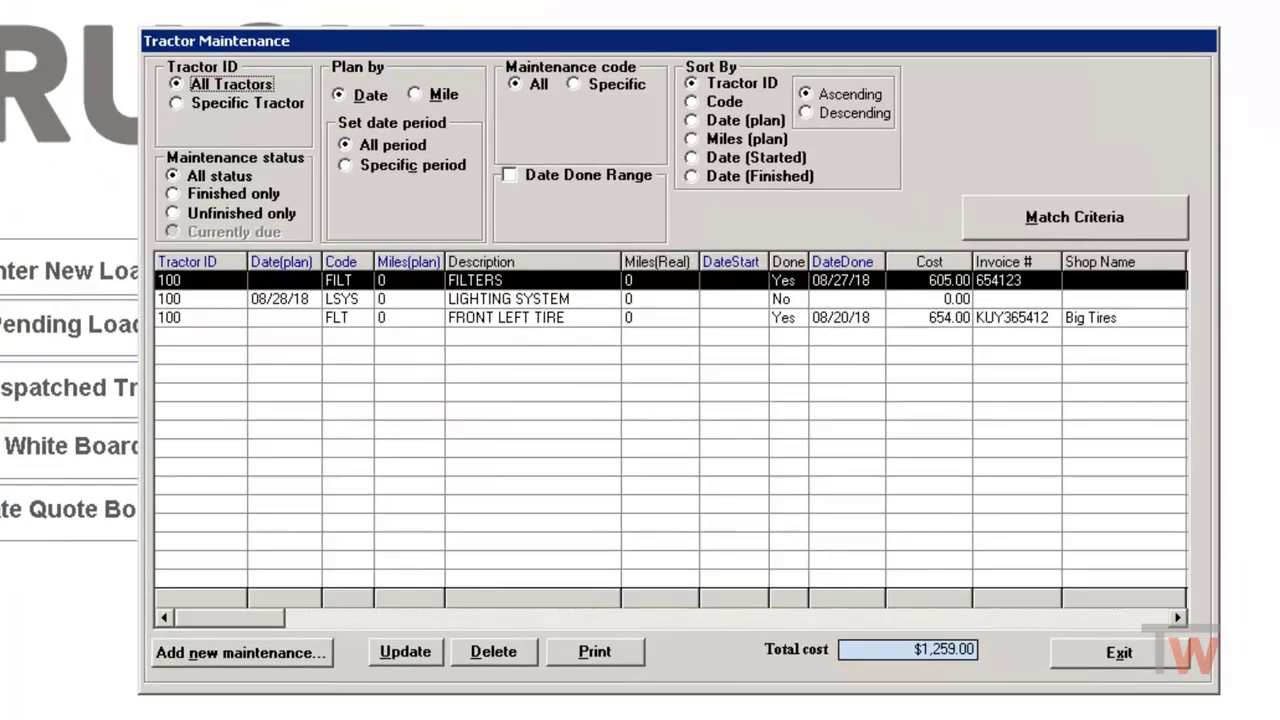
{"action": "left_click", "coordinate": [278, 101]}
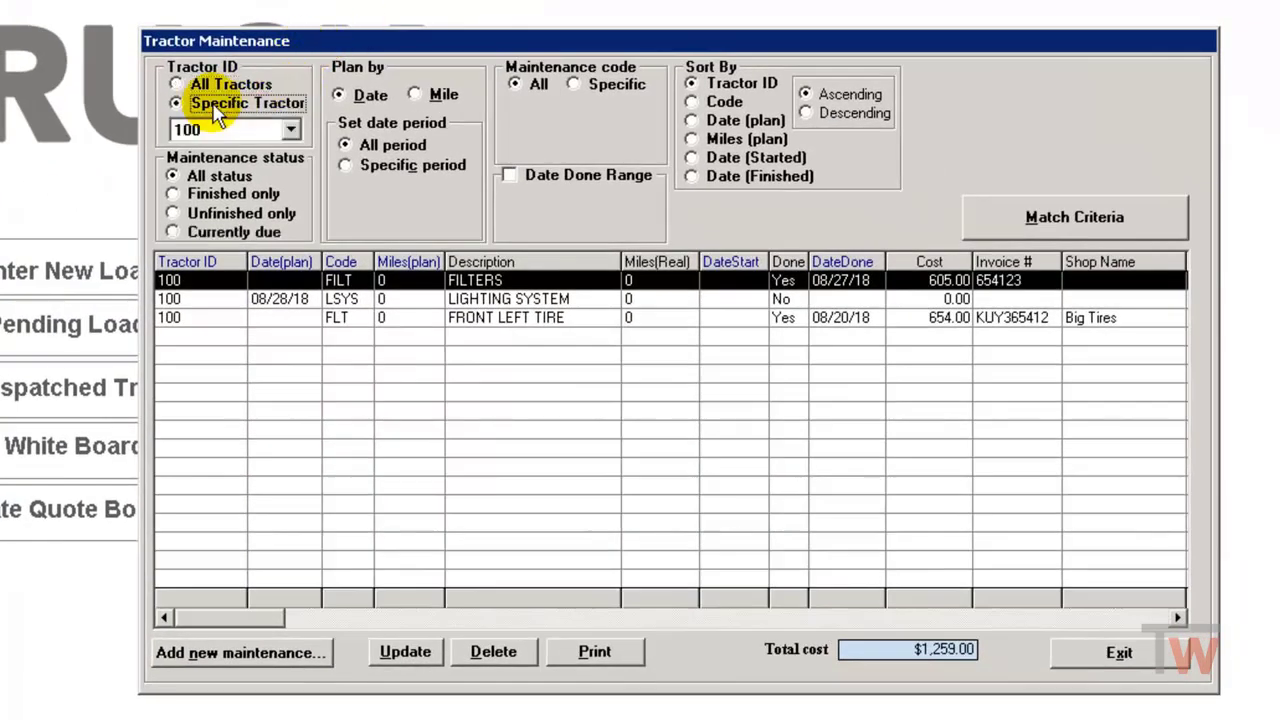
{"action": "left_click", "coordinate": [1068, 217]}
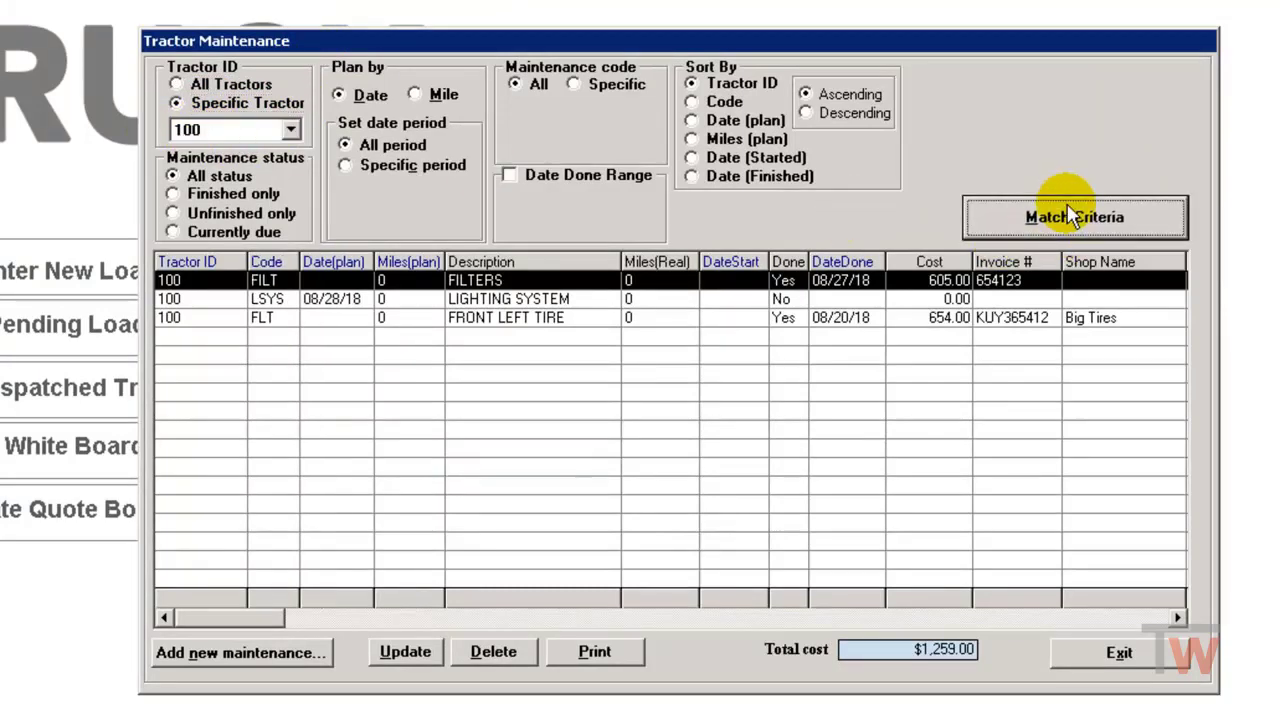
Select the FLT front left tire entry and generate the printable maintenance report for tractor 100.
{"action": "left_click", "coordinate": [184, 320]}
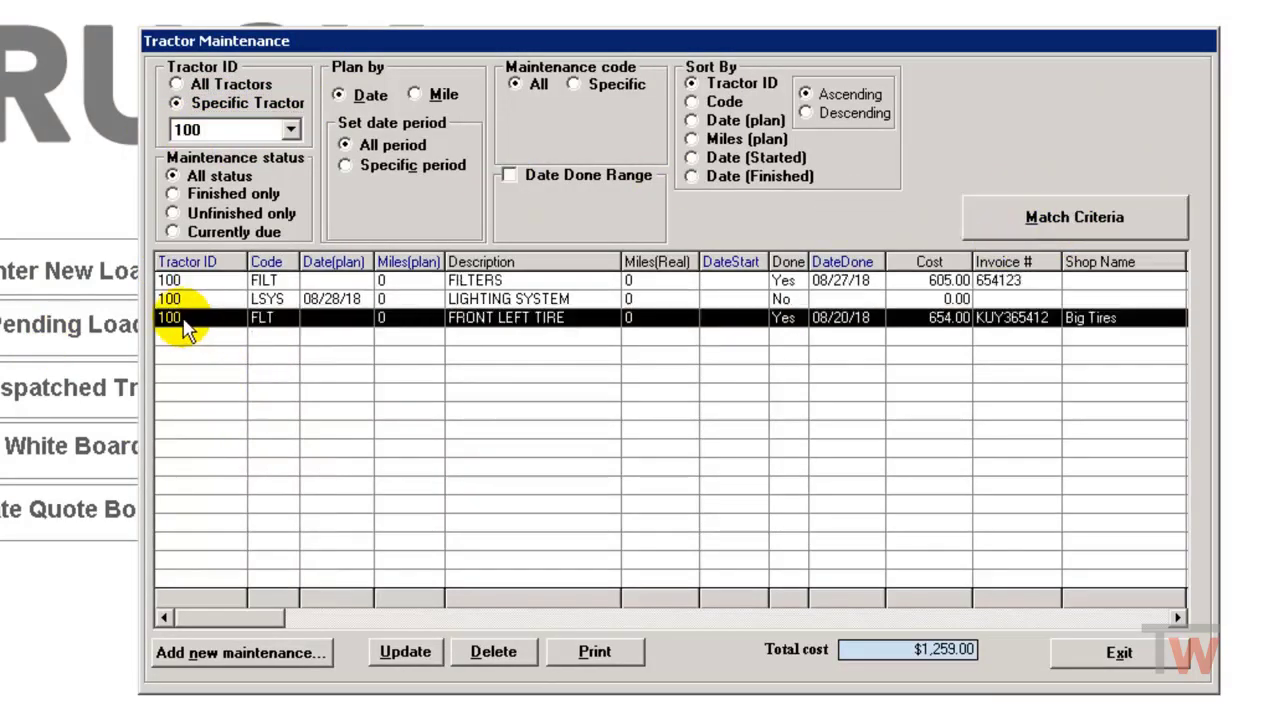
{"action": "left_click", "coordinate": [596, 651]}
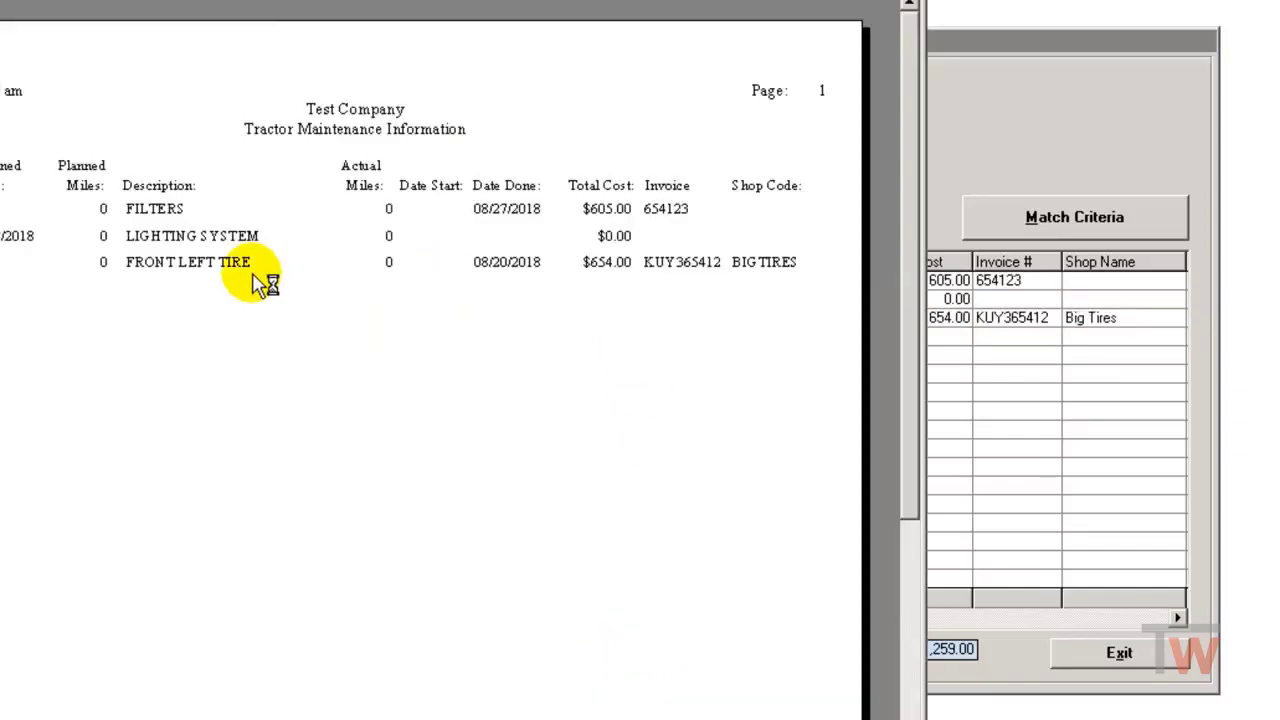